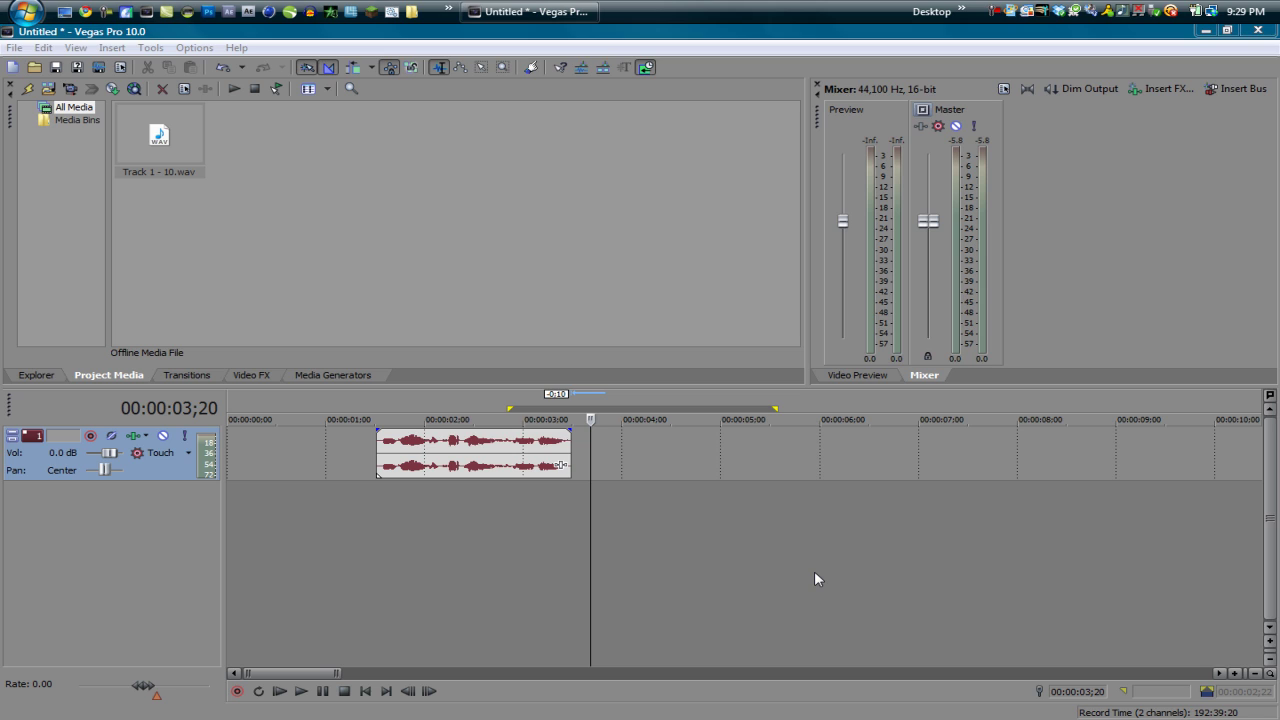
- Play the original voice clip from its start to hear it unchanged
{"action": "left_click", "coordinate": [379, 540]}
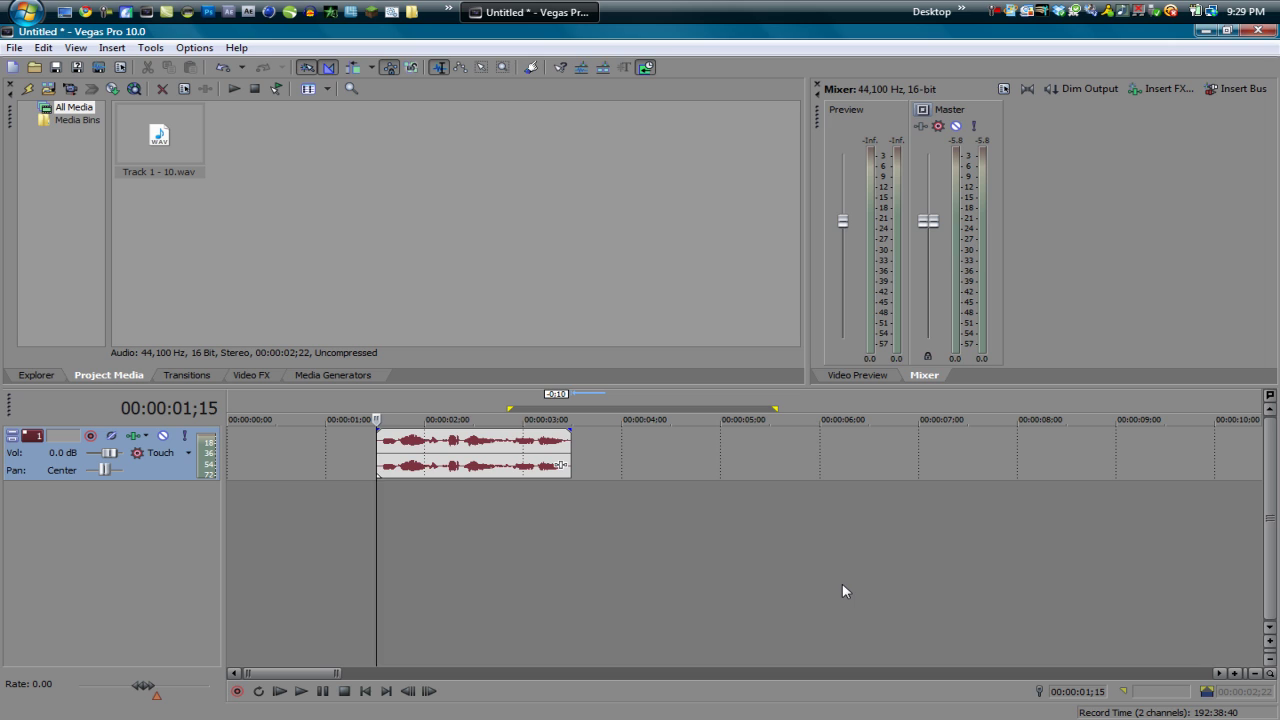
{"action": "scroll", "coordinate": [840, 592], "scroll_direction": "up", "scroll_amount": 2}
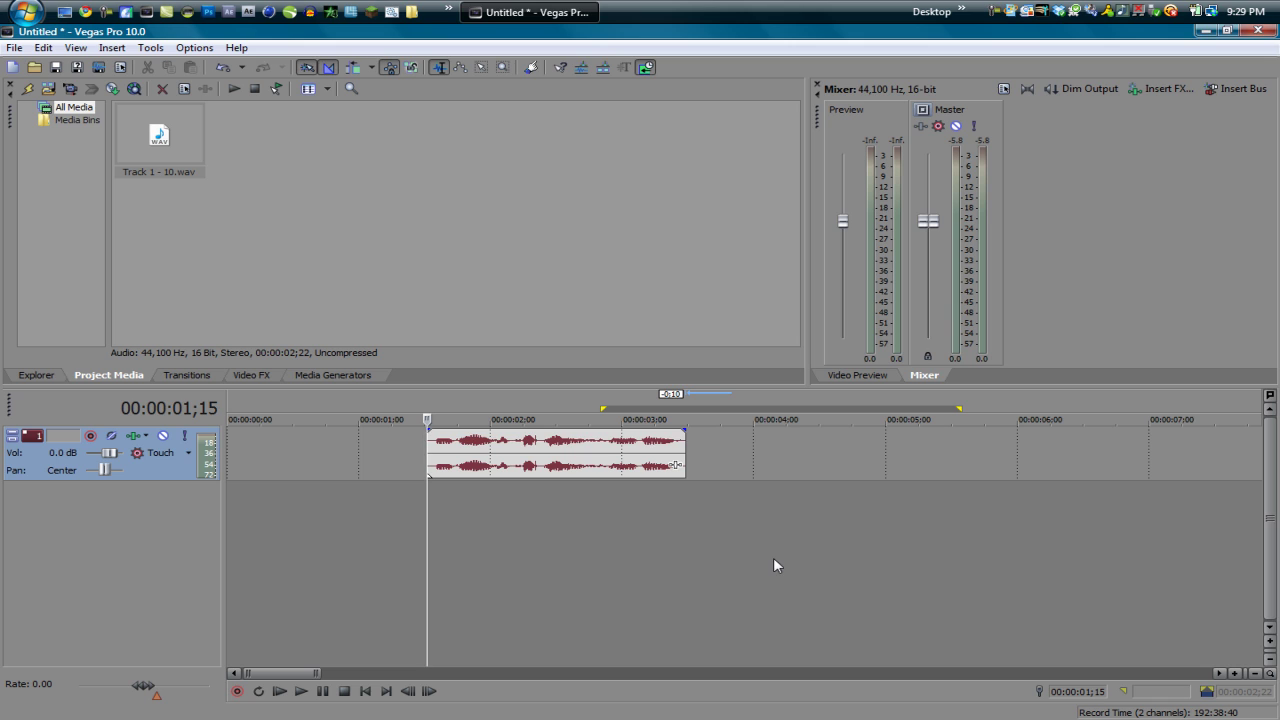
{"action": "key", "text": "space"}
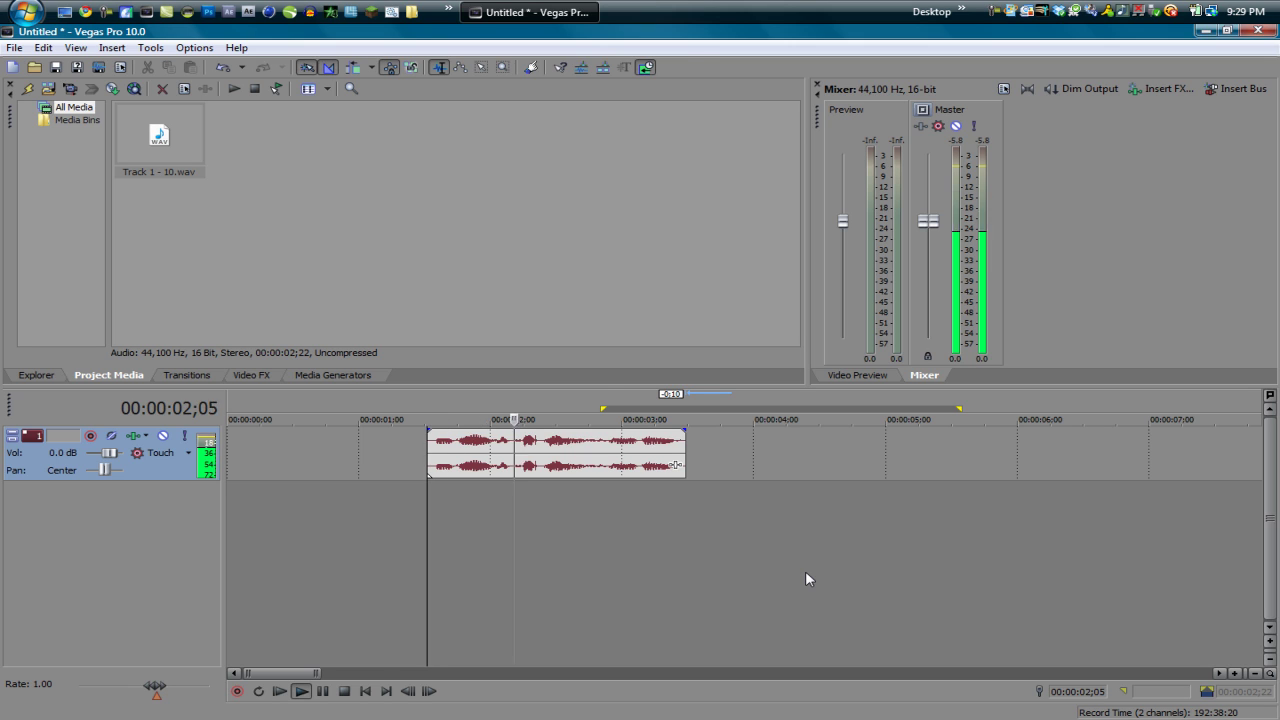
{"action": "scroll", "coordinate": [805, 571], "scroll_direction": "down", "scroll_amount": 3}
{"action": "scroll", "coordinate": [700, 545], "scroll_direction": "up", "scroll_amount": 4}
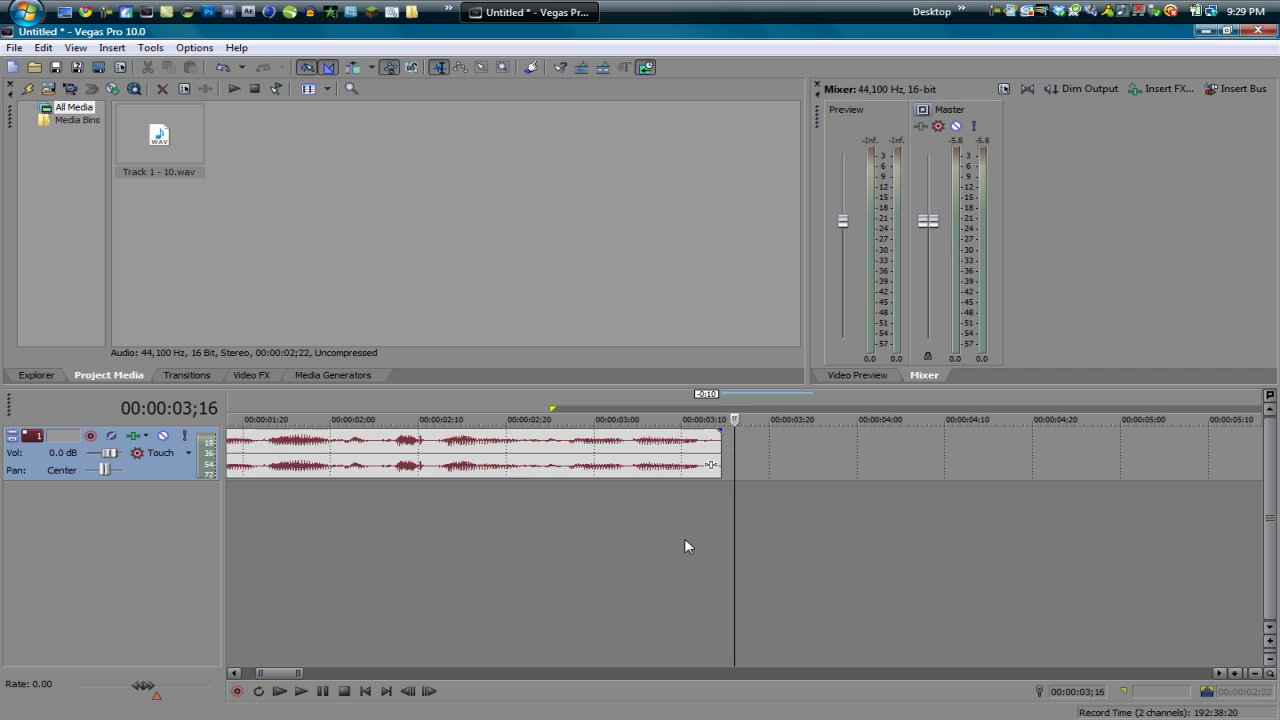
{"action": "scroll", "coordinate": [318, 538], "scroll_direction": "down", "scroll_amount": 3}
{"action": "left_click", "coordinate": [405, 525]}
{"action": "left_click", "coordinate": [428, 523]}
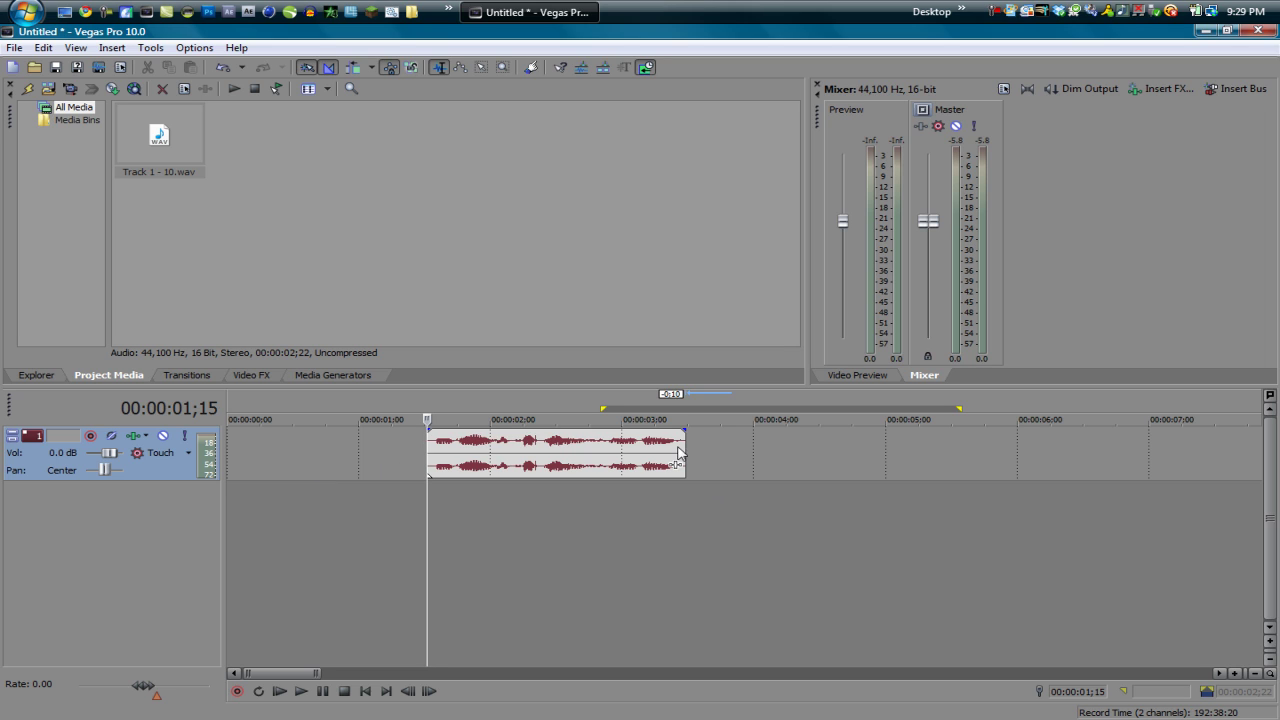
- Move the clip to 2;00, compress it to 1;13 (about +5.23 semitones), and play it
{"action": "left_click_drag", "start_coordinate": [526, 444], "coordinate": [582, 444]}
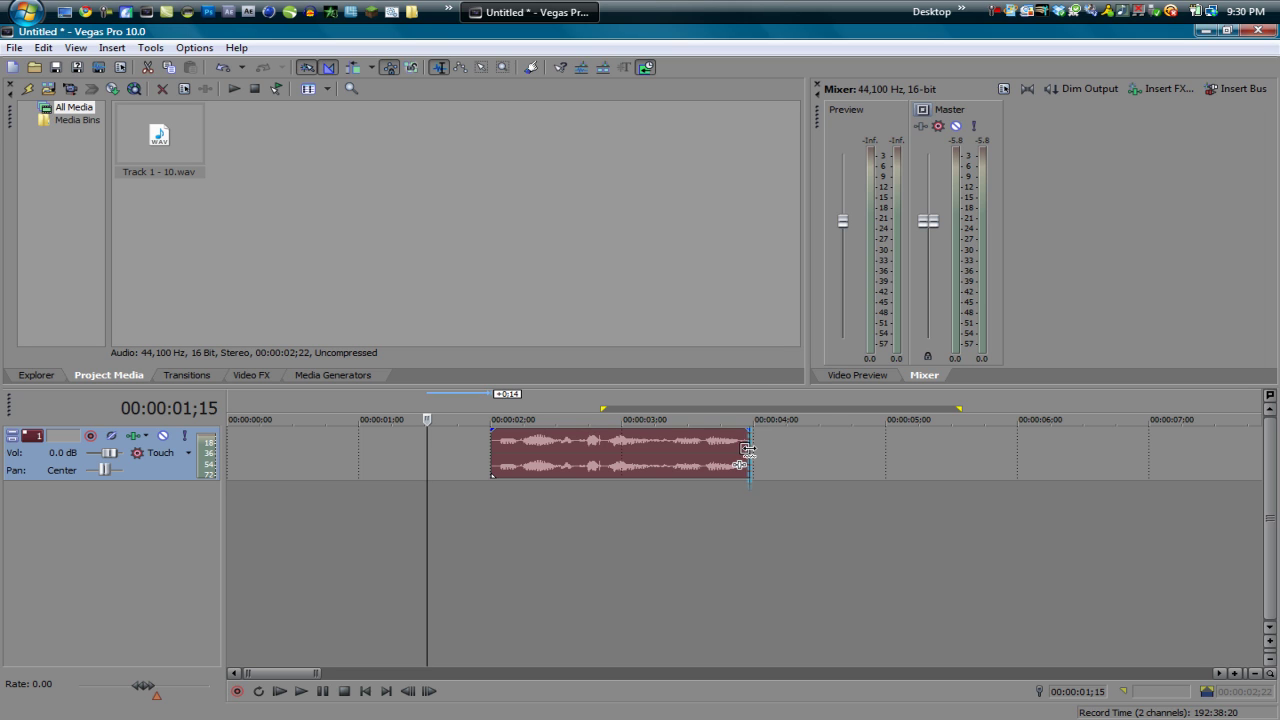
{"action": "left_click_drag", "start_coordinate": [748, 448], "coordinate": [682, 452]}
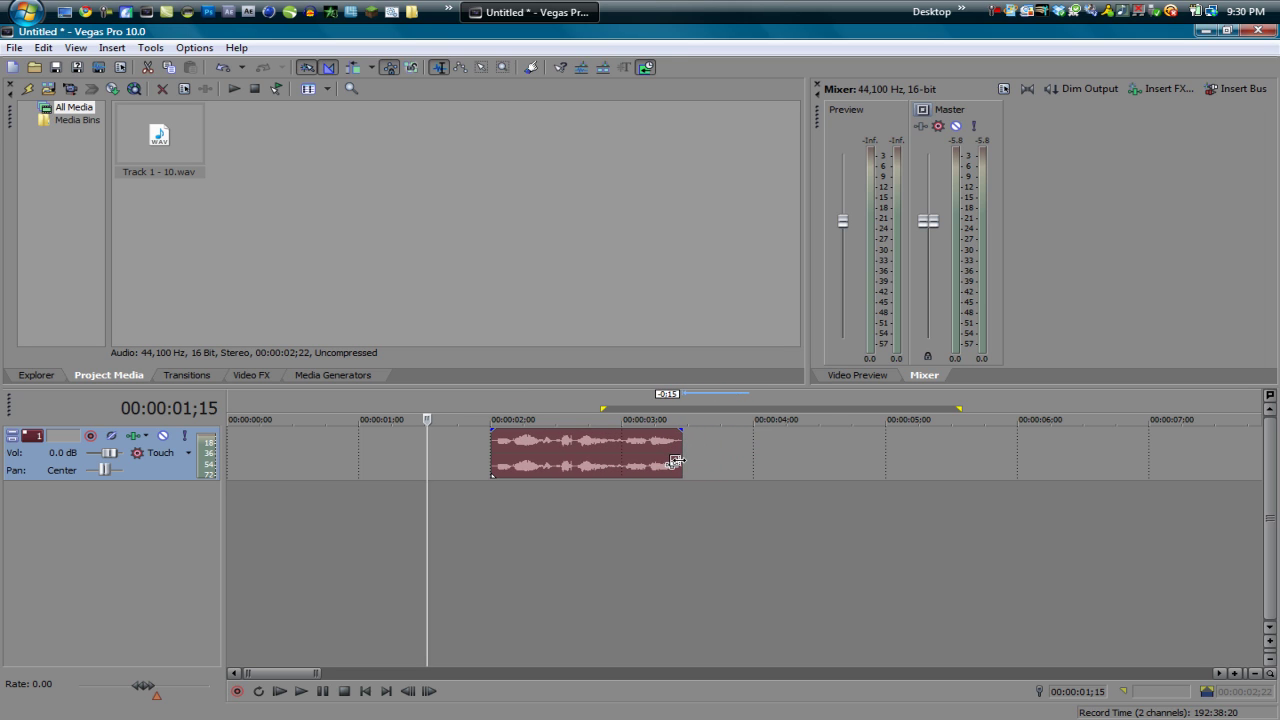
{"action": "right_click", "coordinate": [605, 451]}
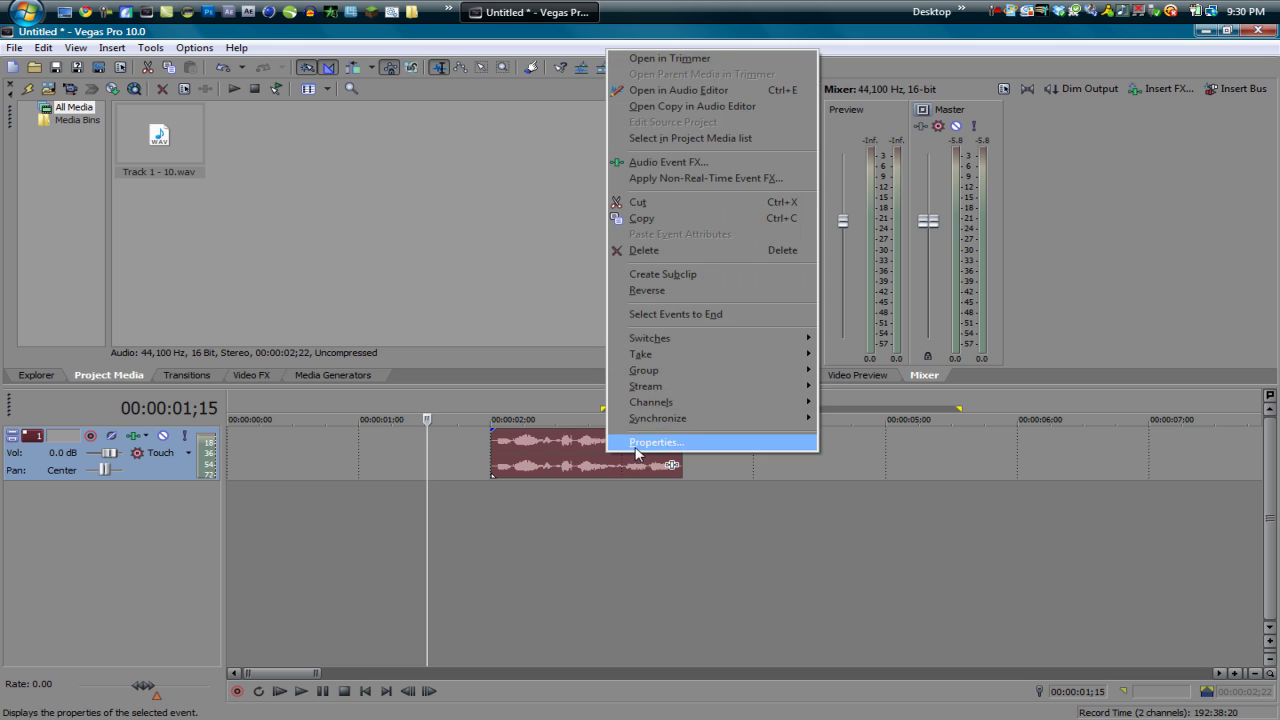
{"action": "left_click", "coordinate": [635, 448]}
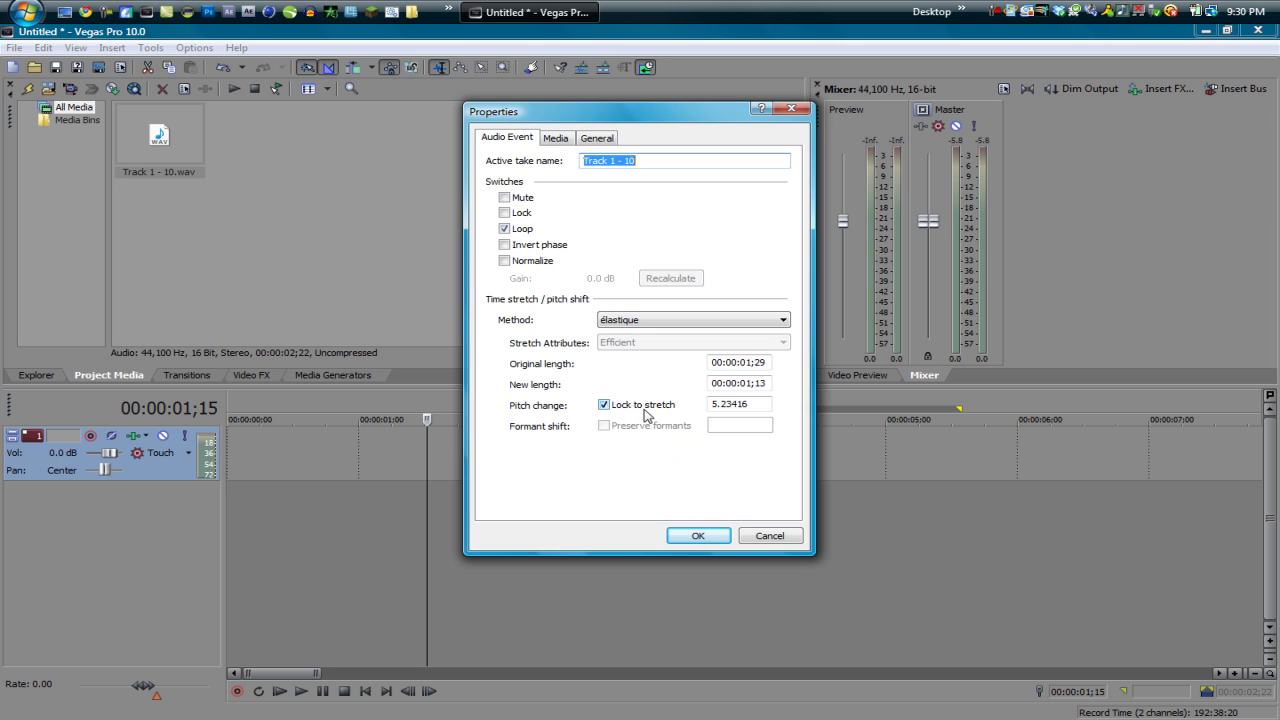
{"action": "left_click", "coordinate": [699, 535]}
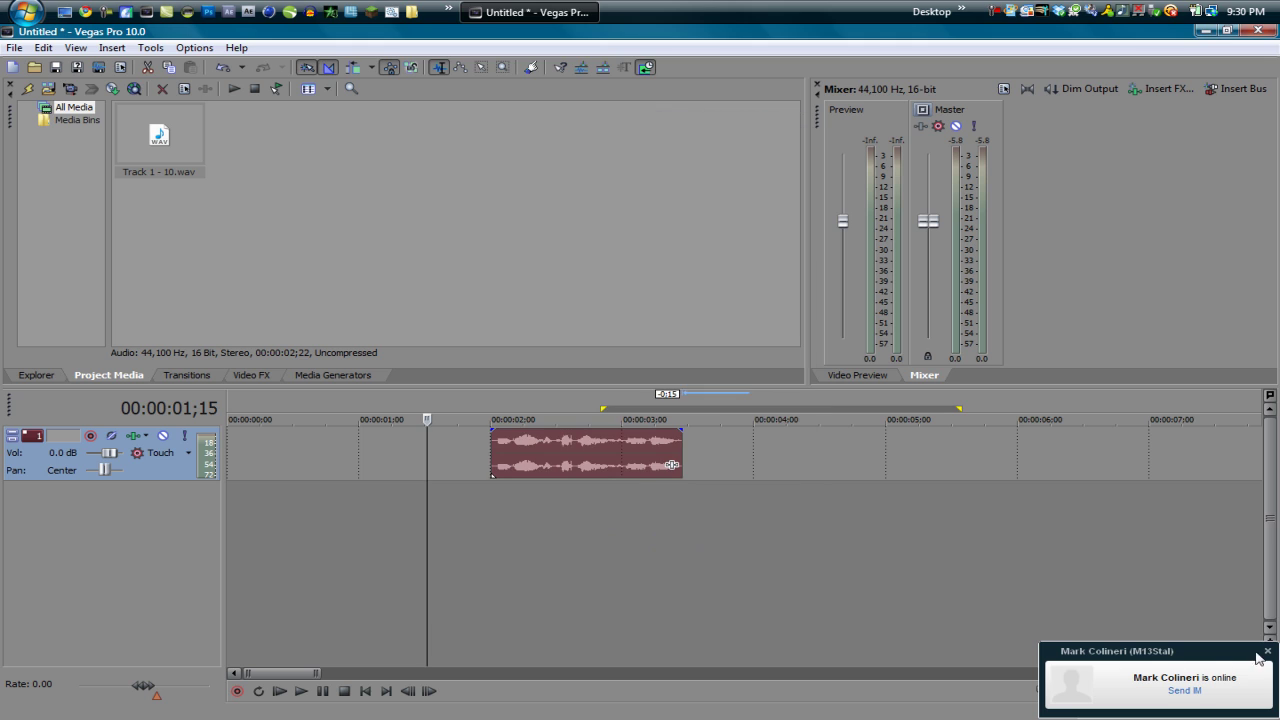
{"action": "left_click", "coordinate": [494, 509]}
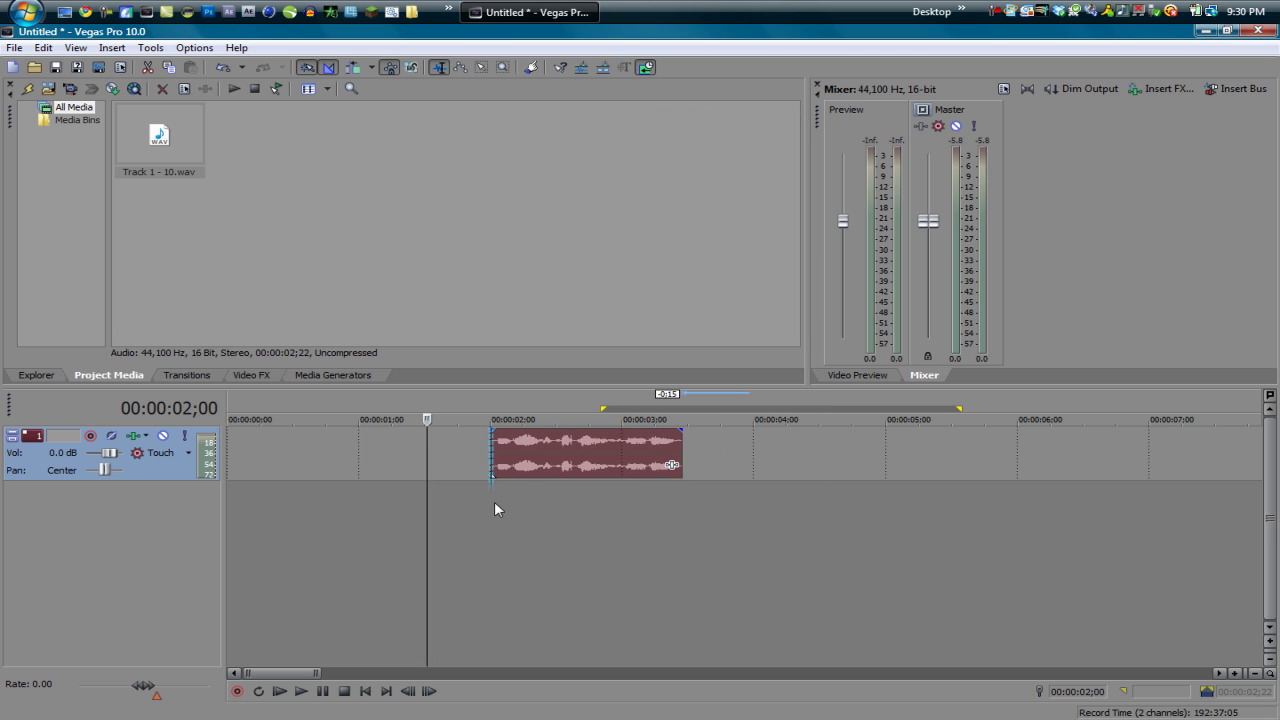
{"action": "key", "text": "space"}
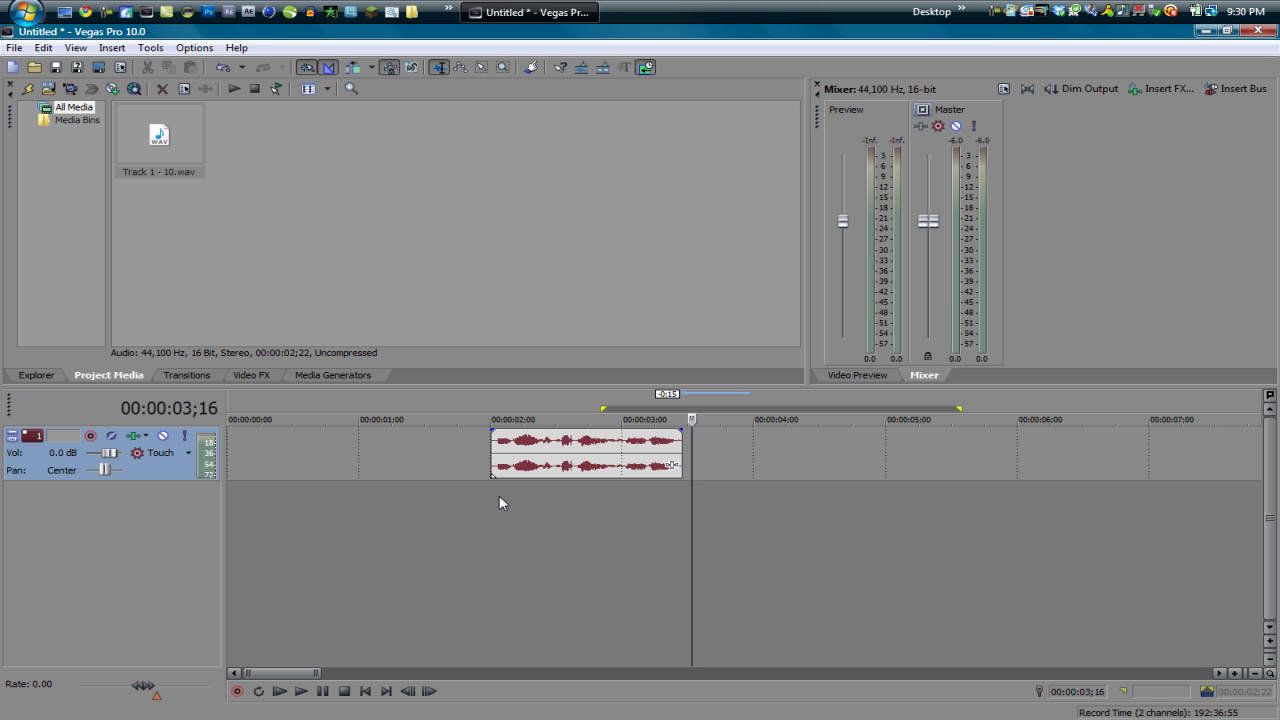
- Stretch the voice clip much longer to deepen it and play the result
{"action": "left_click_drag", "start_coordinate": [681, 440], "coordinate": [745, 505]}
{"action": "left_click", "coordinate": [766, 531]}
{"action": "left_click", "coordinate": [692, 509]}
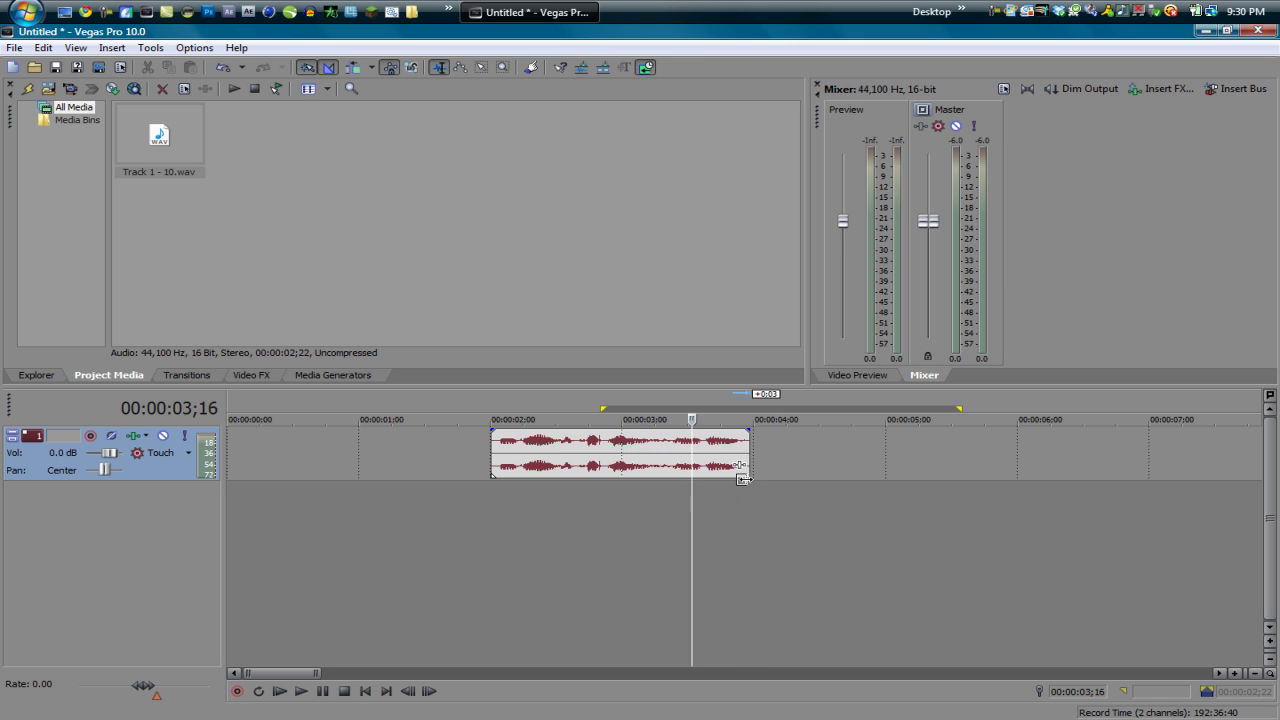
{"action": "left_click_drag", "start_coordinate": [745, 447], "coordinate": [837, 442]}
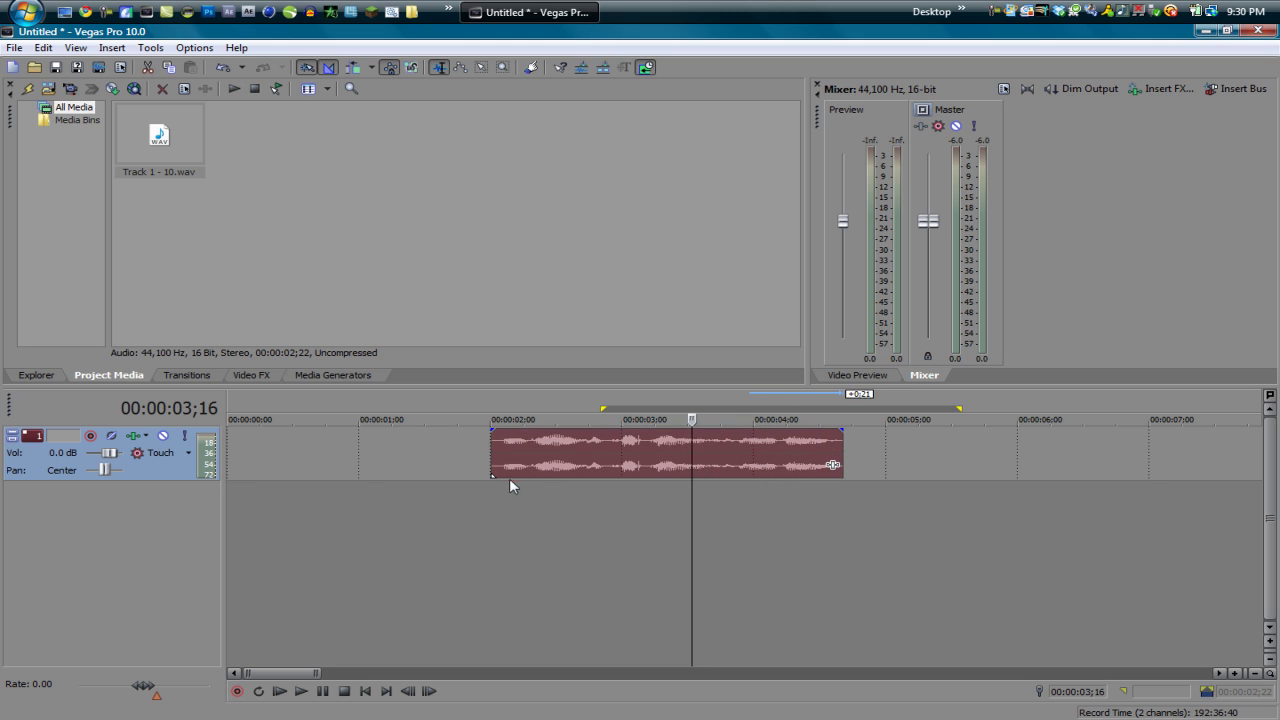
{"action": "left_click", "coordinate": [491, 505]}
{"action": "scroll", "coordinate": [498, 498], "scroll_direction": "down", "scroll_amount": 2}
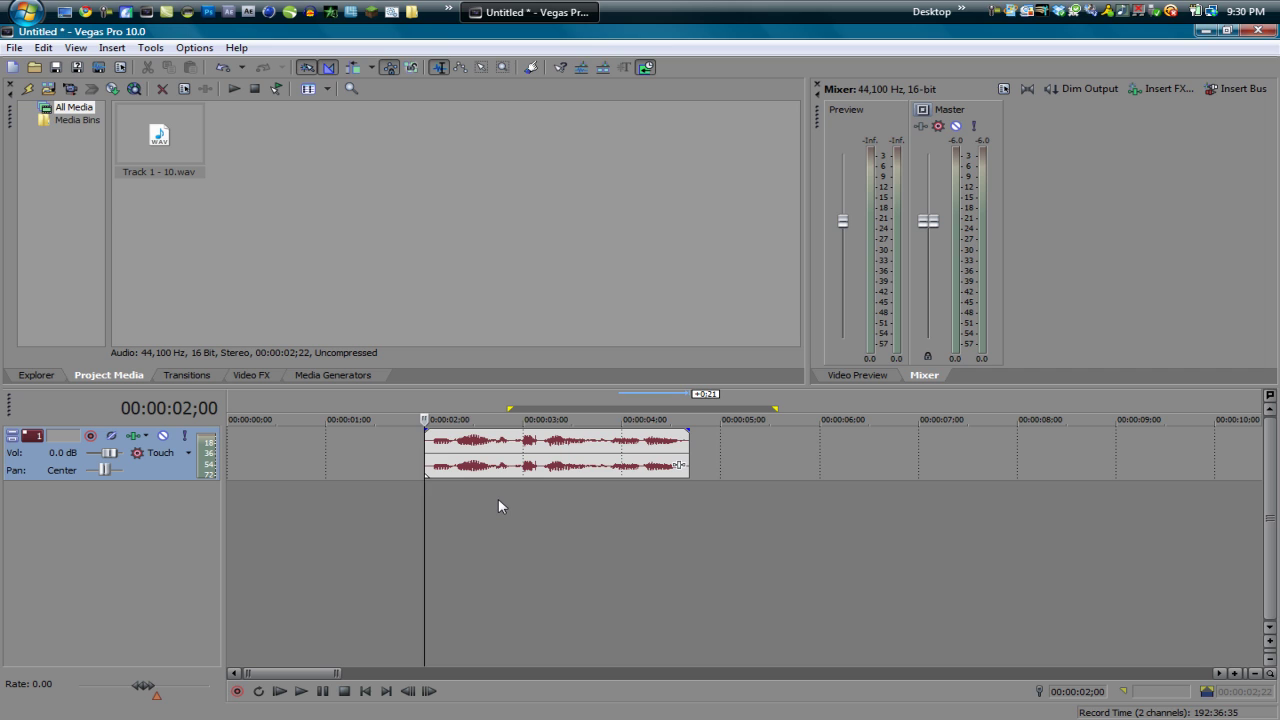
{"action": "key", "text": "space"}
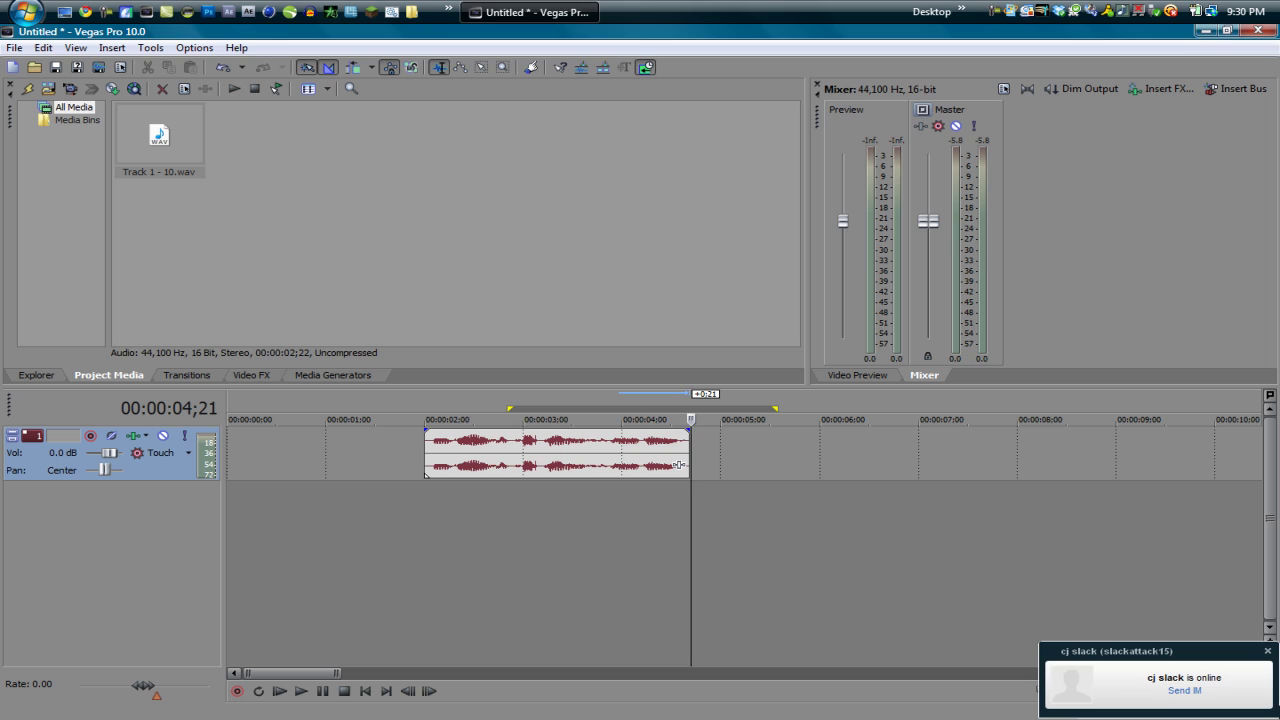
- Squeeze the clip back so it ends just before 4;00
{"action": "left_click", "coordinate": [1267, 651]}
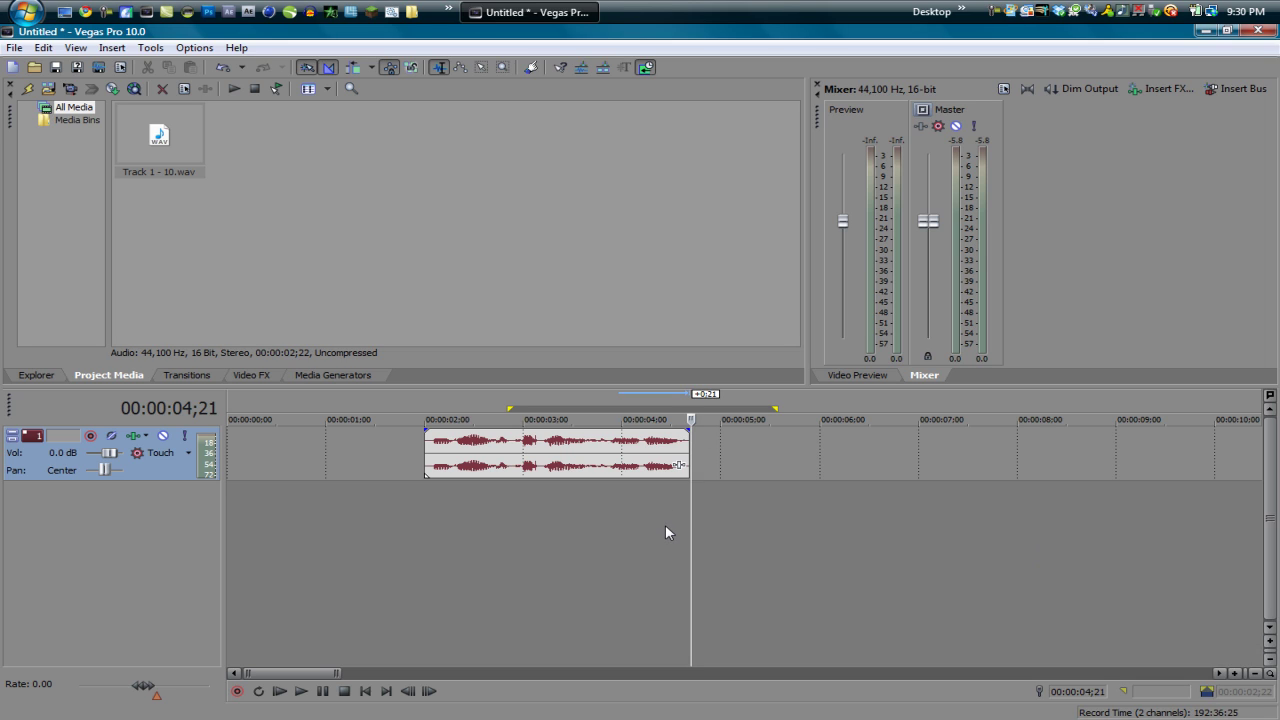
{"action": "left_click", "coordinate": [717, 512]}
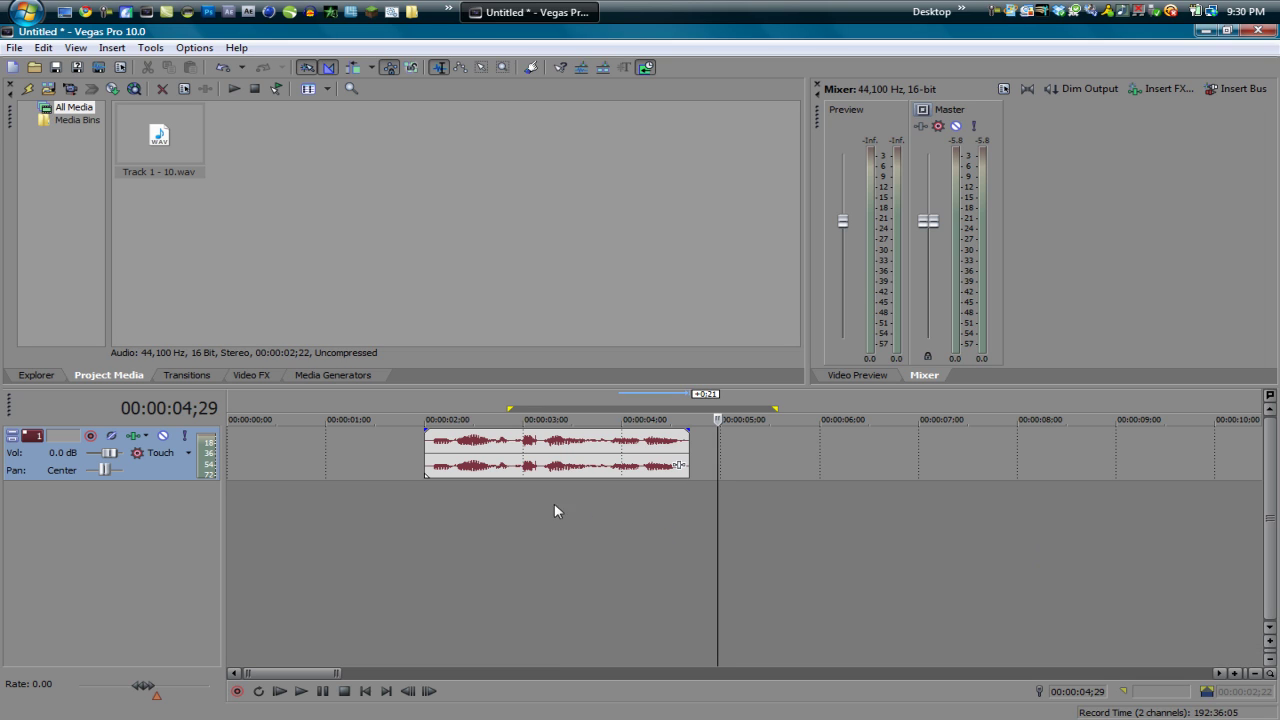
{"action": "left_click_drag", "start_coordinate": [687, 448], "coordinate": [611, 449]}
- Attach a Pitch Shift audio event effect to the voice clip, left at 0 semitones
{"action": "left_click", "coordinate": [625, 491]}
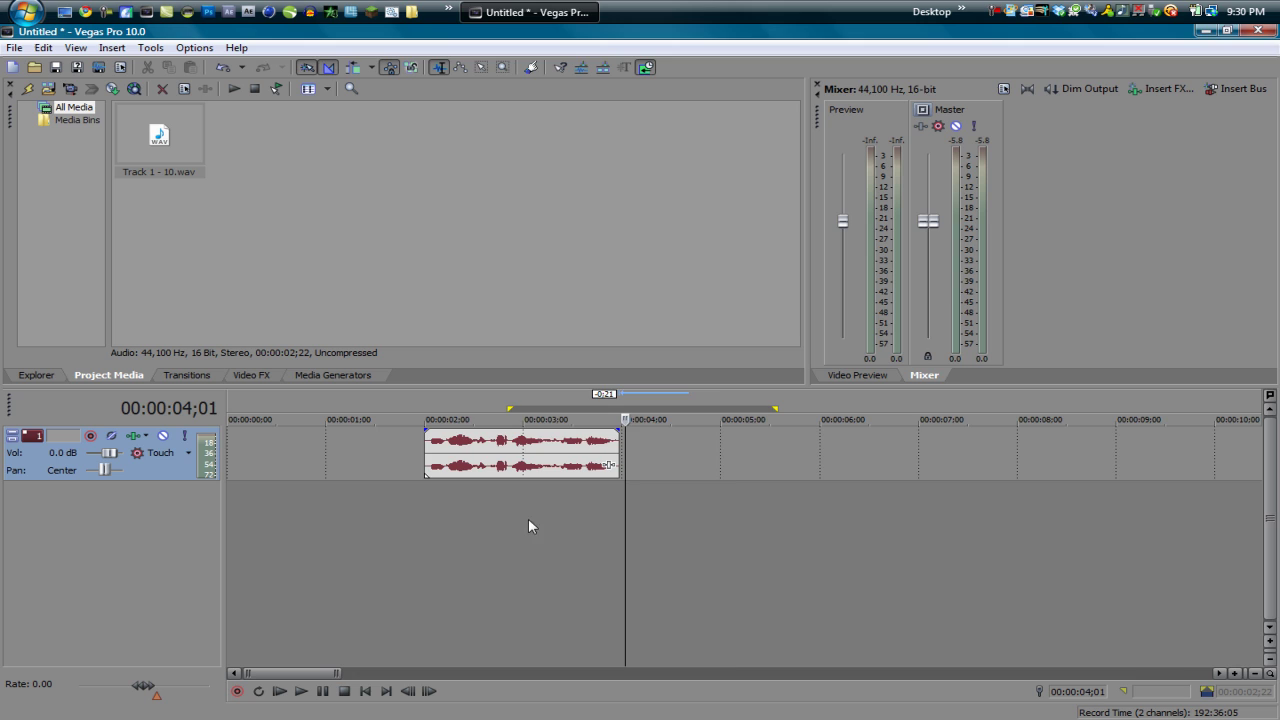
{"action": "scroll", "coordinate": [524, 538], "scroll_direction": "up", "scroll_amount": 2}
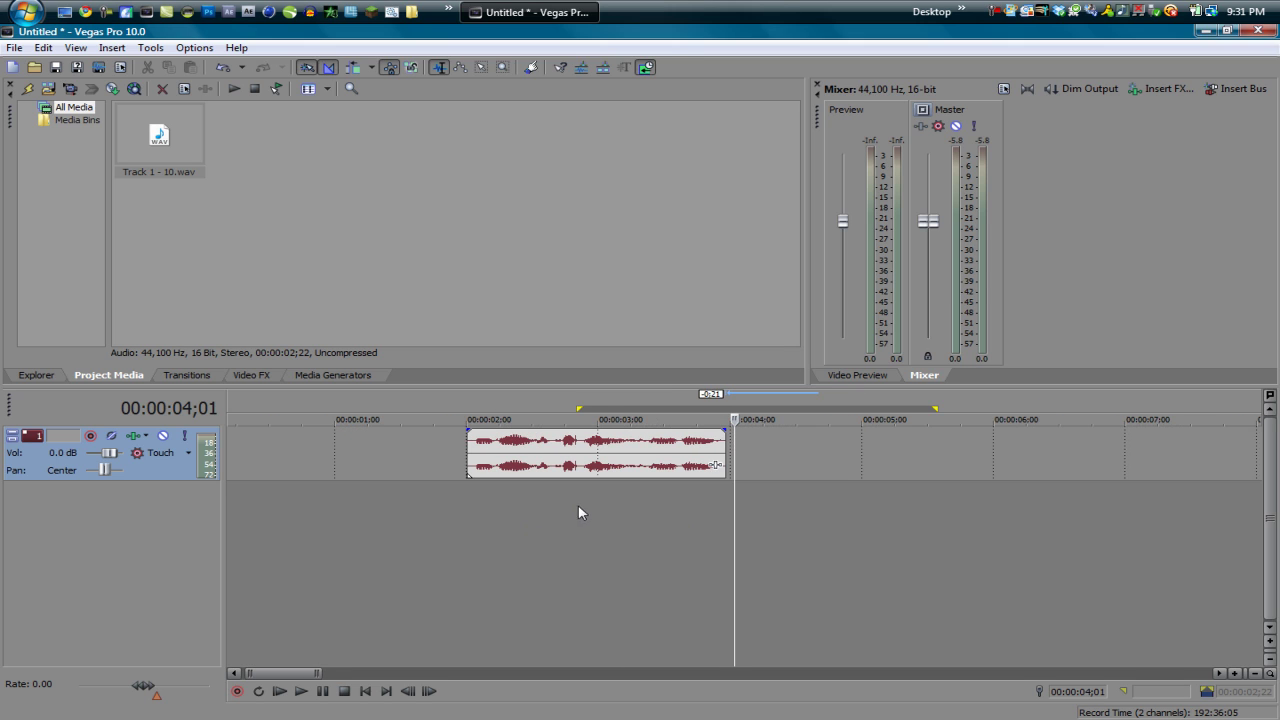
{"action": "scroll", "coordinate": [705, 470], "scroll_direction": "up", "scroll_amount": 1}
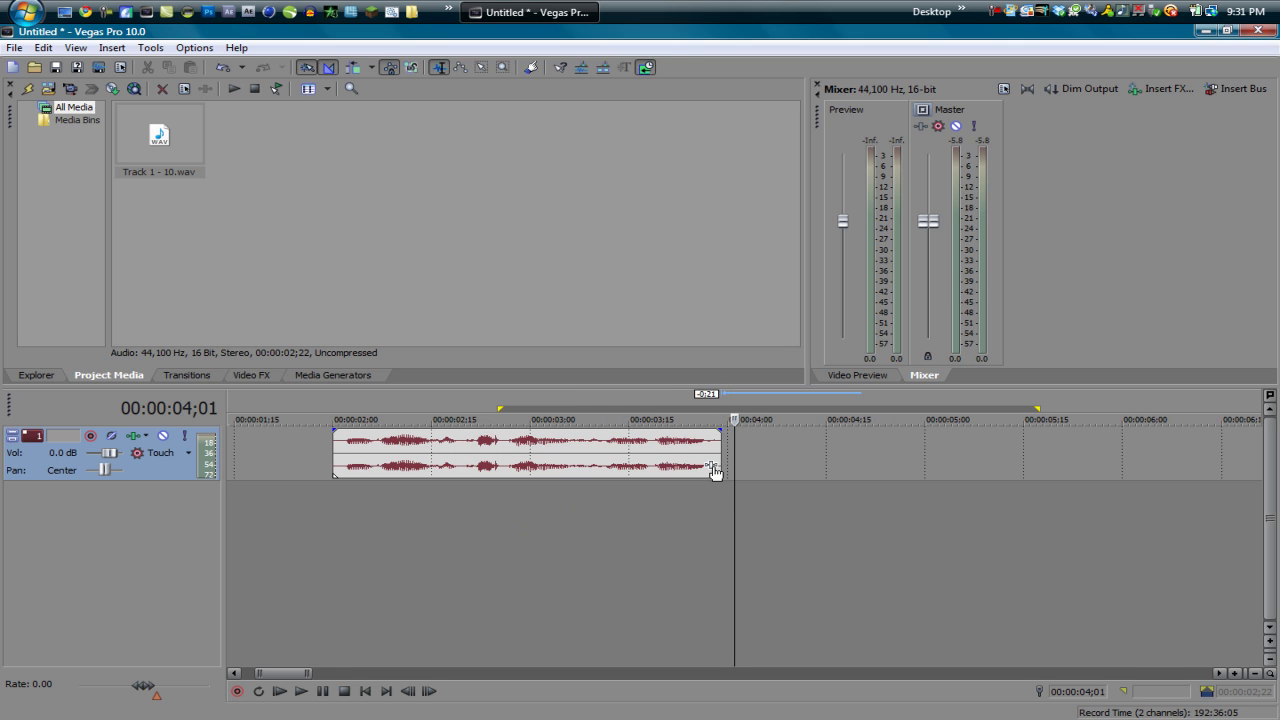
{"action": "right_click", "coordinate": [621, 462]}
{"action": "left_click", "coordinate": [676, 164]}
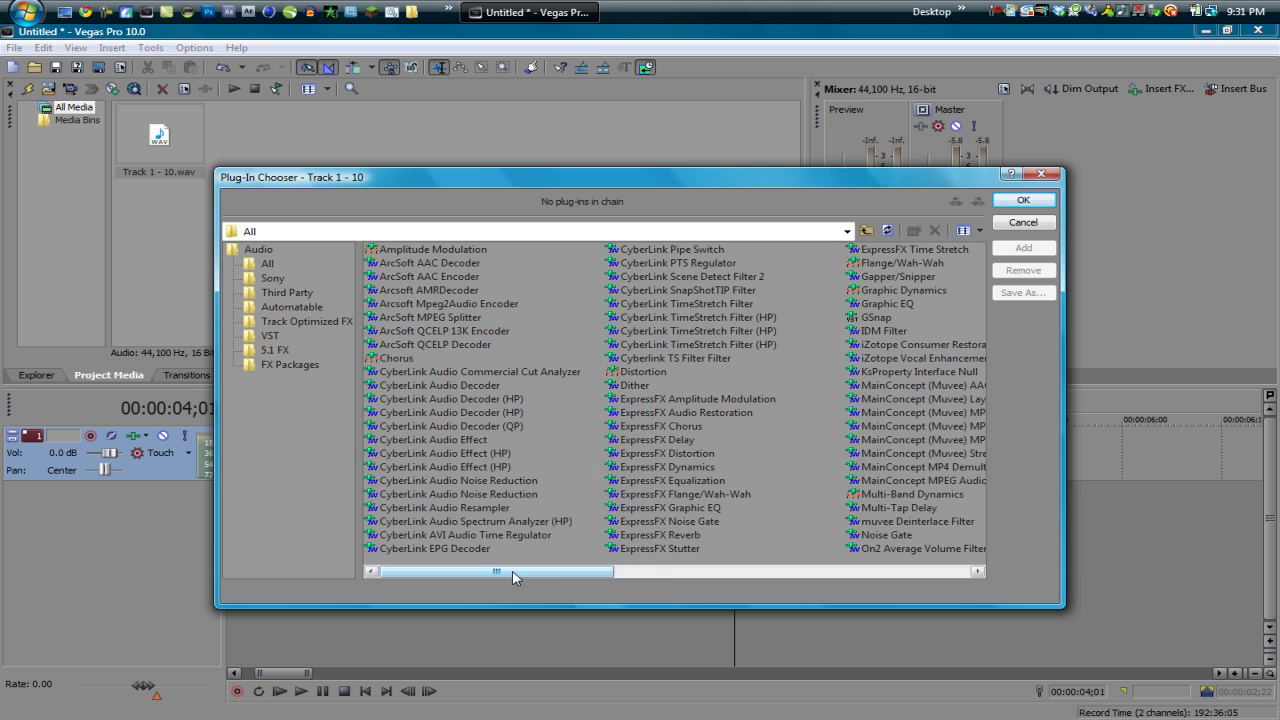
{"action": "left_click_drag", "start_coordinate": [500, 570], "coordinate": [754, 588]}
{"action": "left_click", "coordinate": [652, 331]}
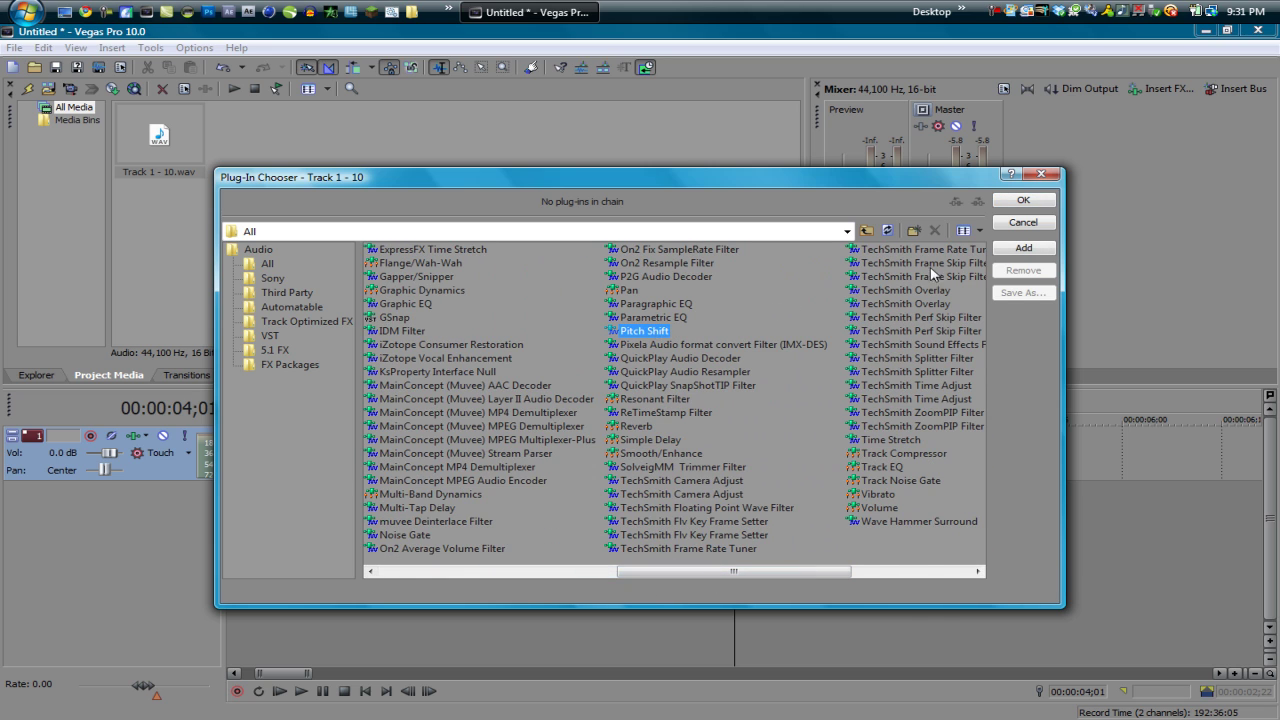
{"action": "left_click", "coordinate": [1023, 248]}
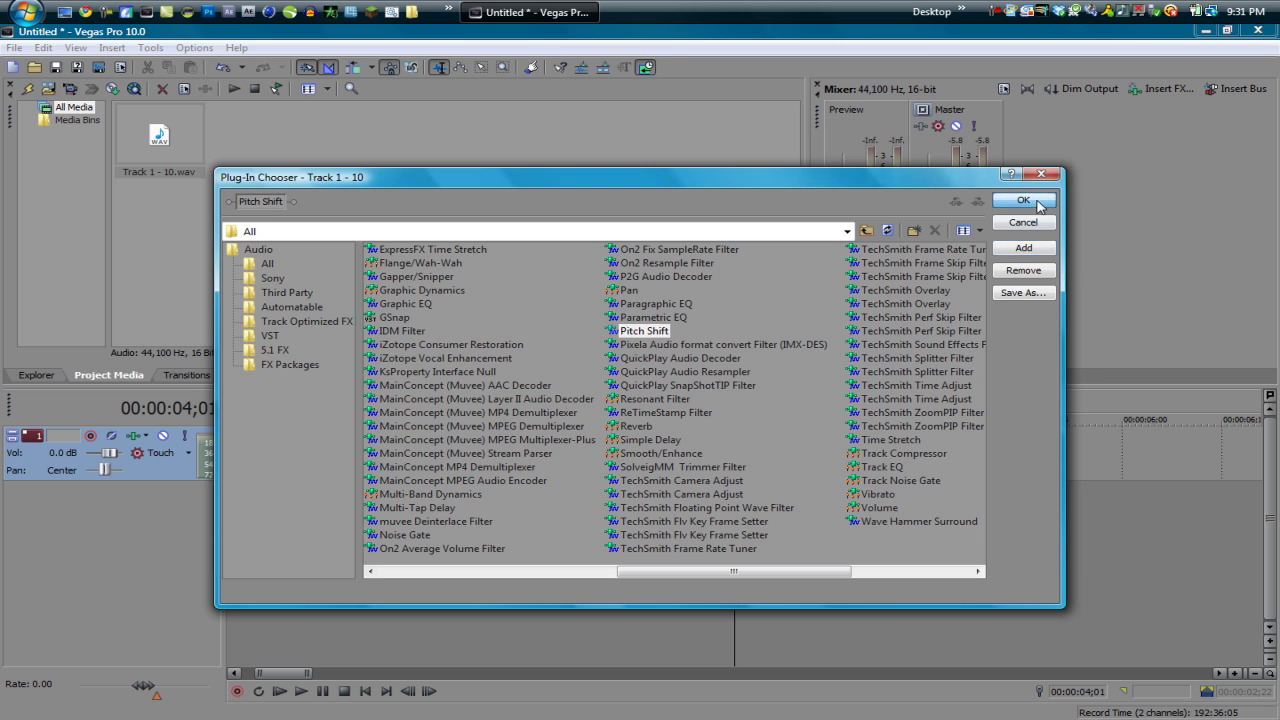
{"action": "left_click", "coordinate": [1036, 203]}
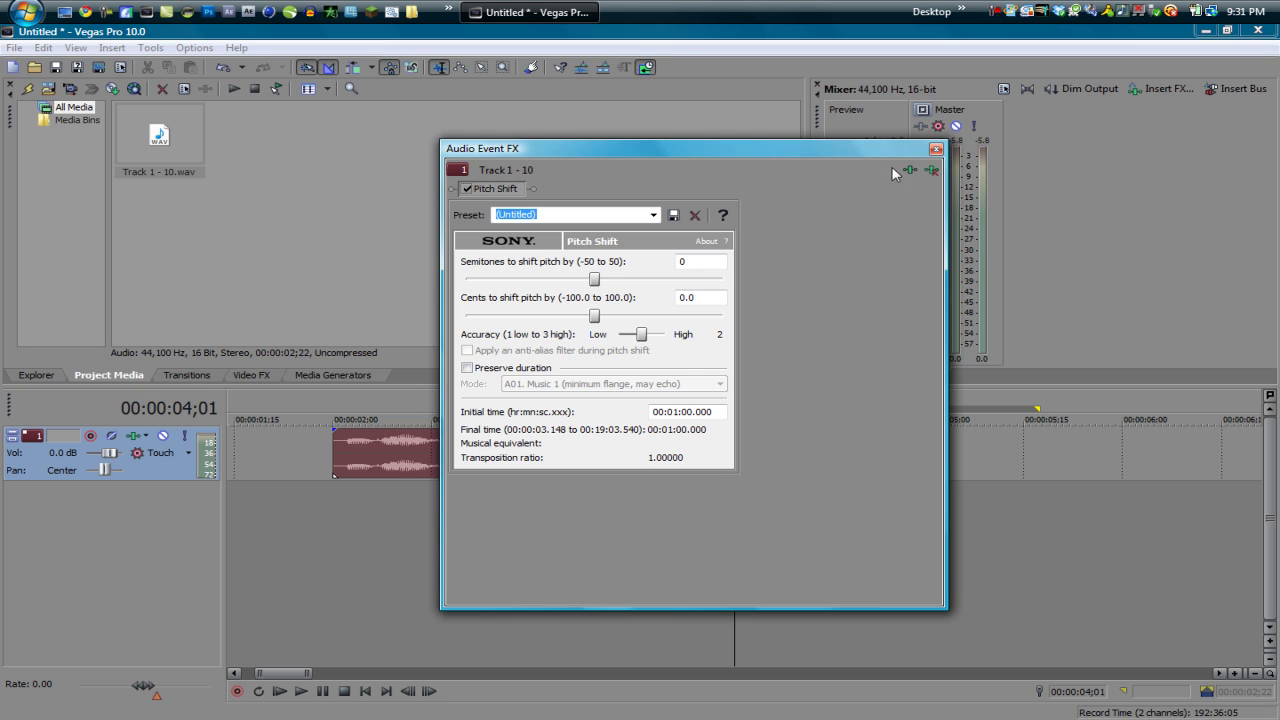
{"action": "left_click", "coordinate": [936, 149]}
- Enable Preserve duration and set the Pitch Shift to -3 semitones (Down Minor 3rd)
{"action": "right_click", "coordinate": [494, 455]}
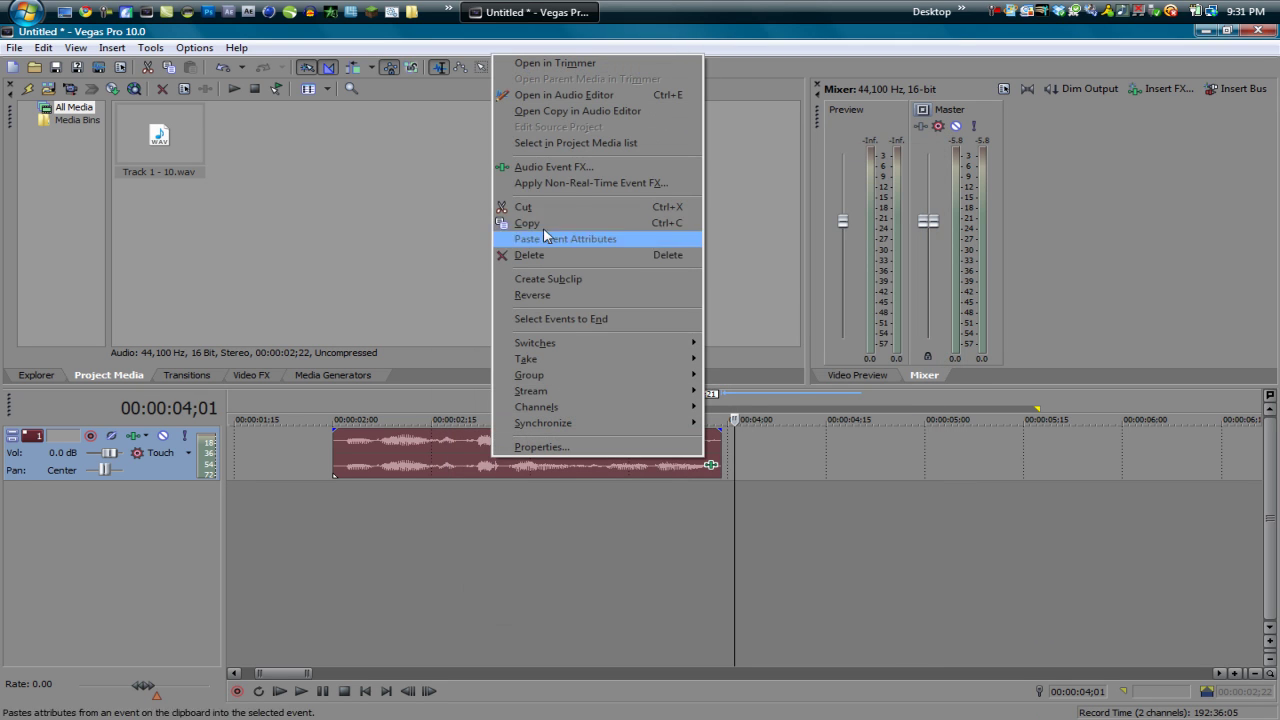
{"action": "left_click", "coordinate": [600, 166]}
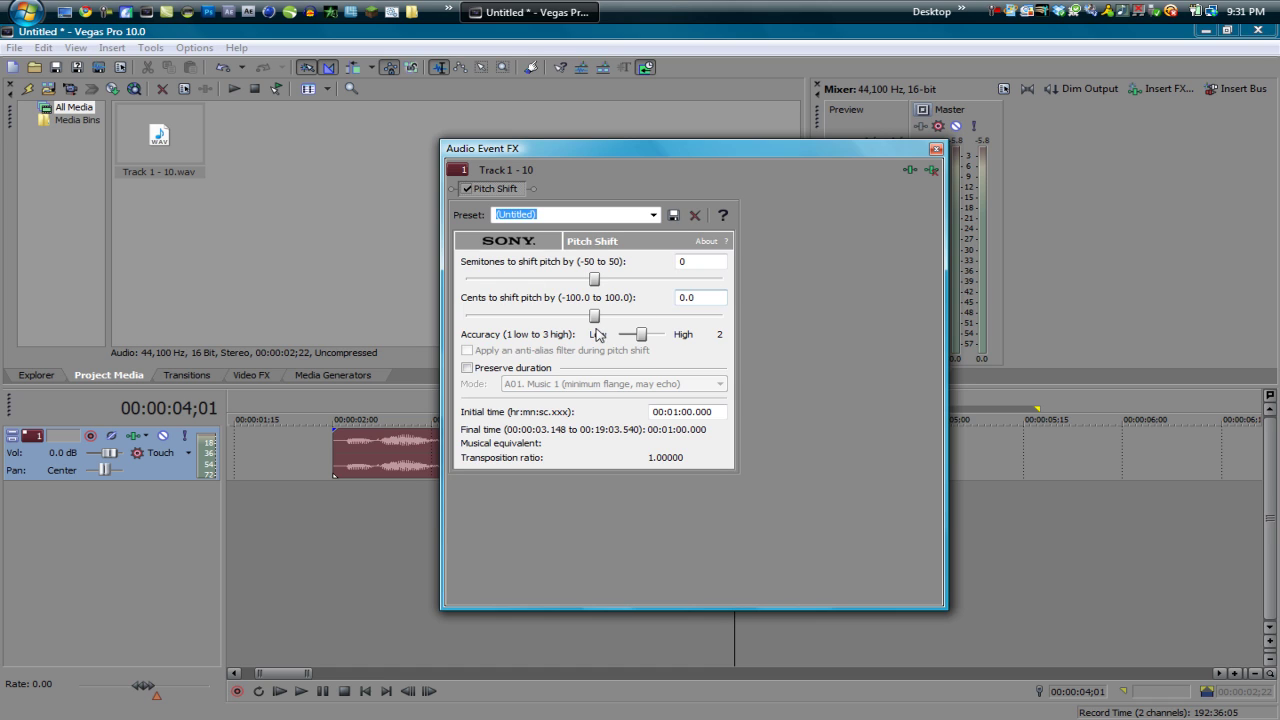
{"action": "left_click", "coordinate": [466, 369]}
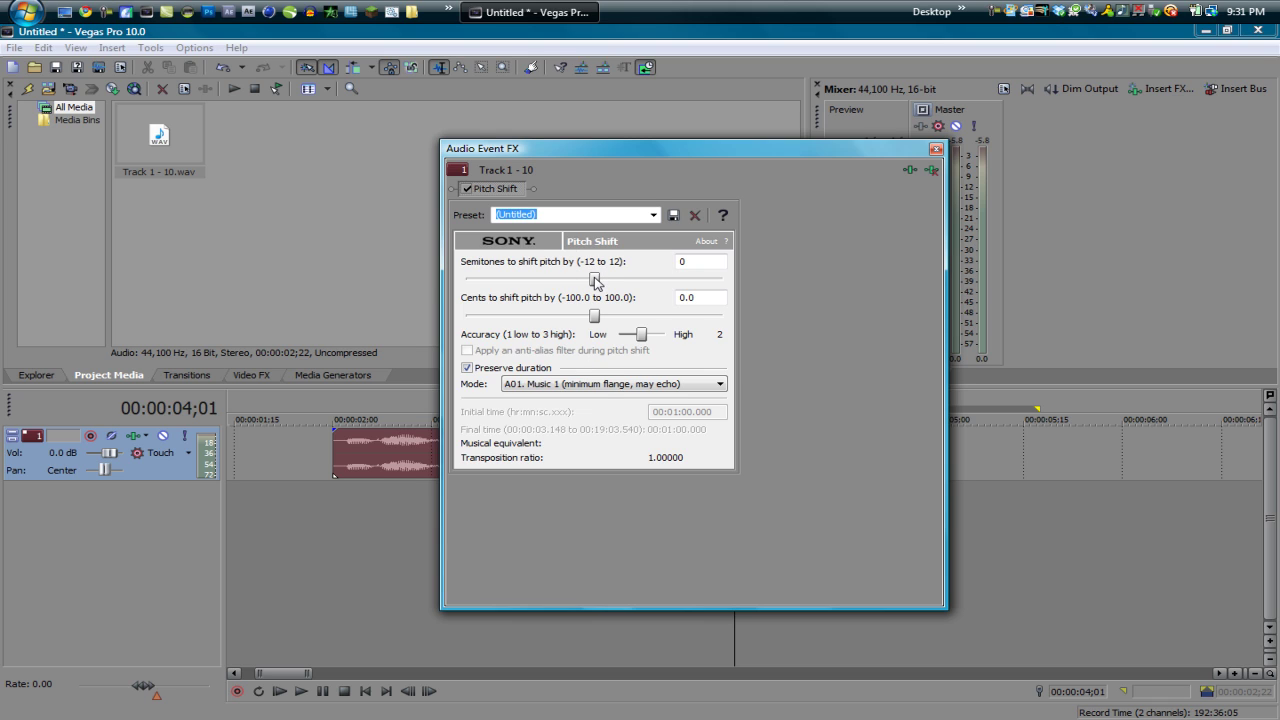
{"action": "mouse_move", "coordinate": [595, 283]}
{"action": "left_mouse_down"}
{"action": "mouse_move", "coordinate": [565, 282]}
{"action": "mouse_move", "coordinate": [597, 279]}
{"action": "left_mouse_up"}
{"action": "left_click", "coordinate": [595, 283]}
{"action": "left_click", "coordinate": [595, 283]}
{"action": "left_click_drag", "start_coordinate": [595, 283], "coordinate": [597, 285]}
{"action": "left_click_drag", "start_coordinate": [595, 282], "coordinate": [560, 287]}
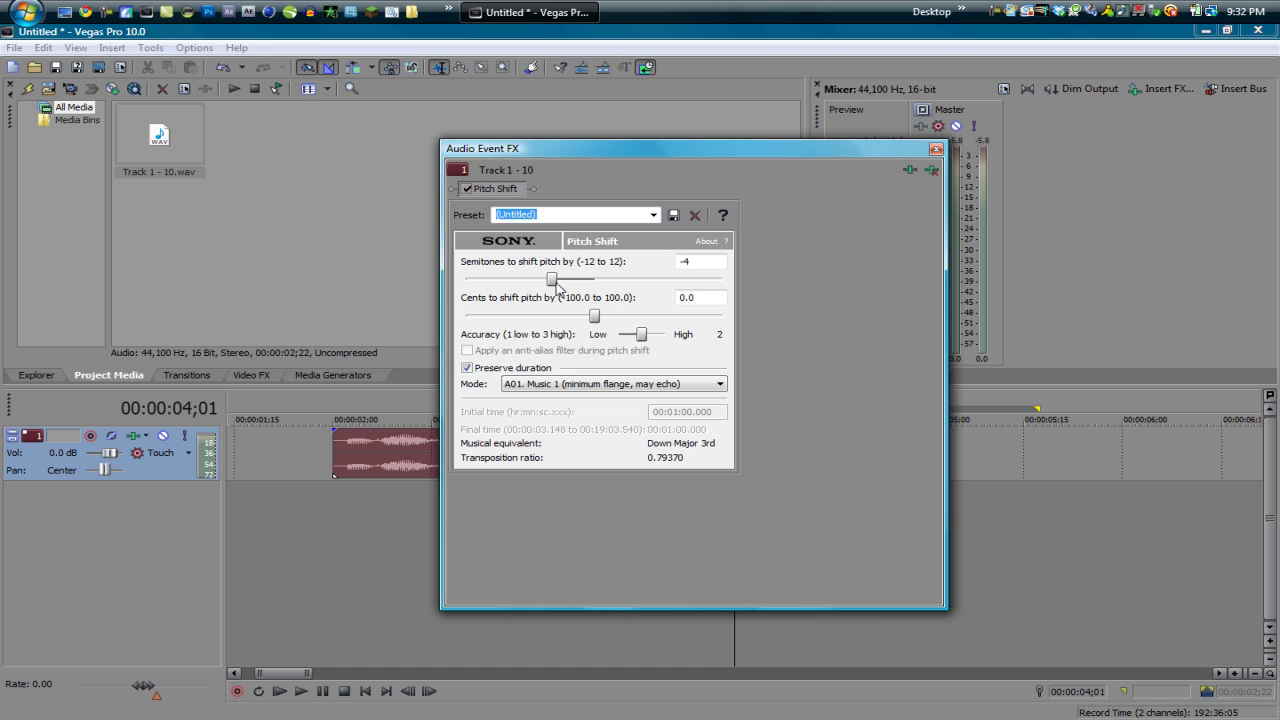
{"action": "left_click", "coordinate": [564, 285]}
{"action": "left_click", "coordinate": [936, 148]}
{"action": "left_click", "coordinate": [329, 517]}
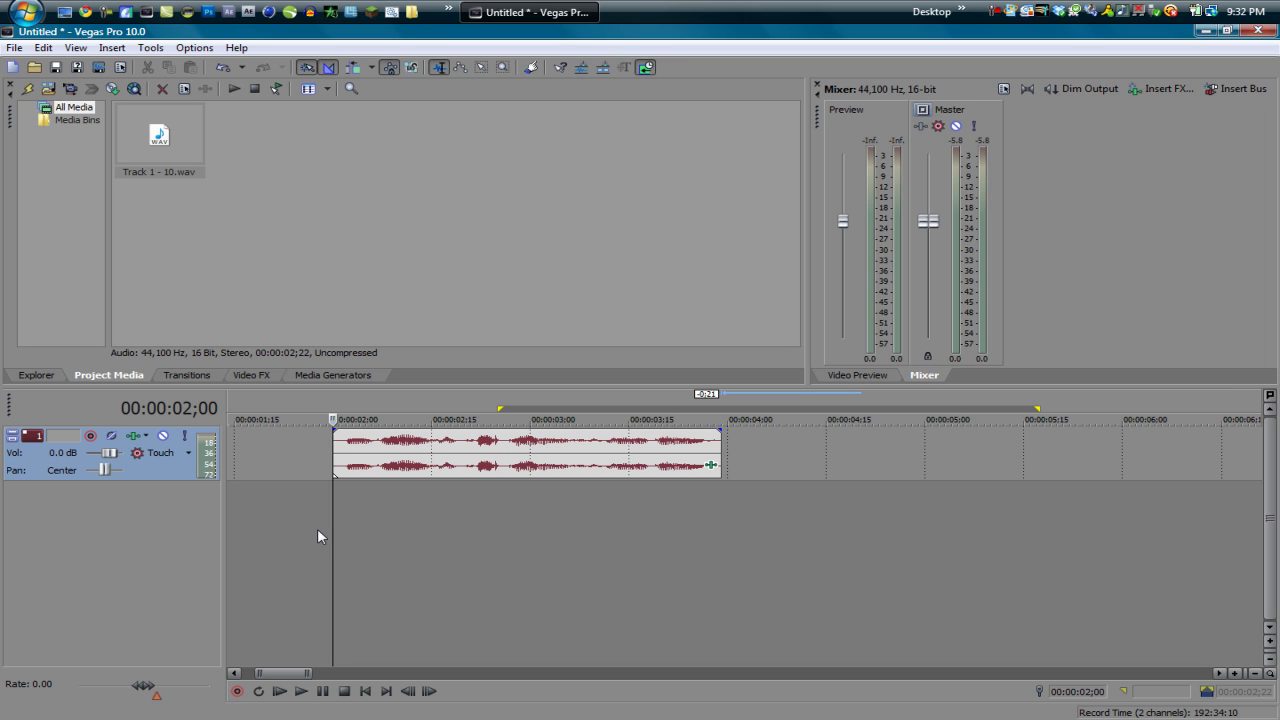
- Play the clip to hear the voice lowered by 3 semitones
{"action": "scroll", "coordinate": [406, 500], "scroll_direction": "left", "scroll_amount": 2}
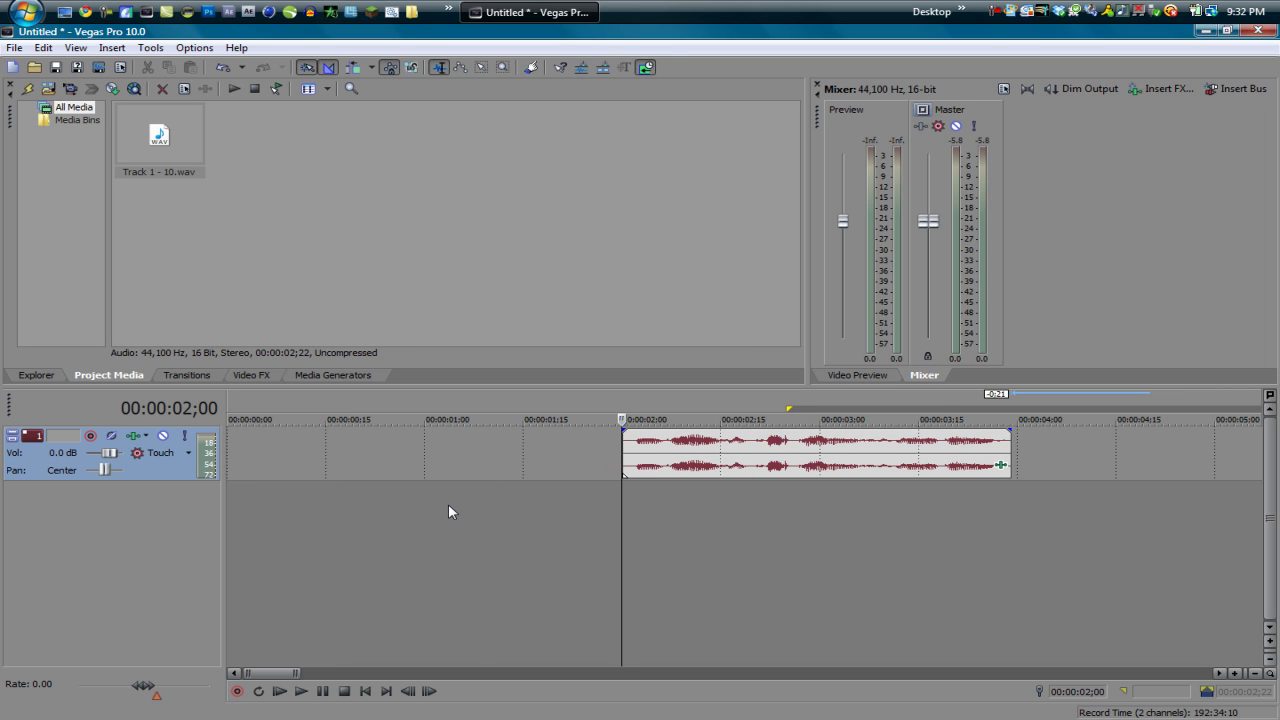
{"action": "key", "text": "space"}
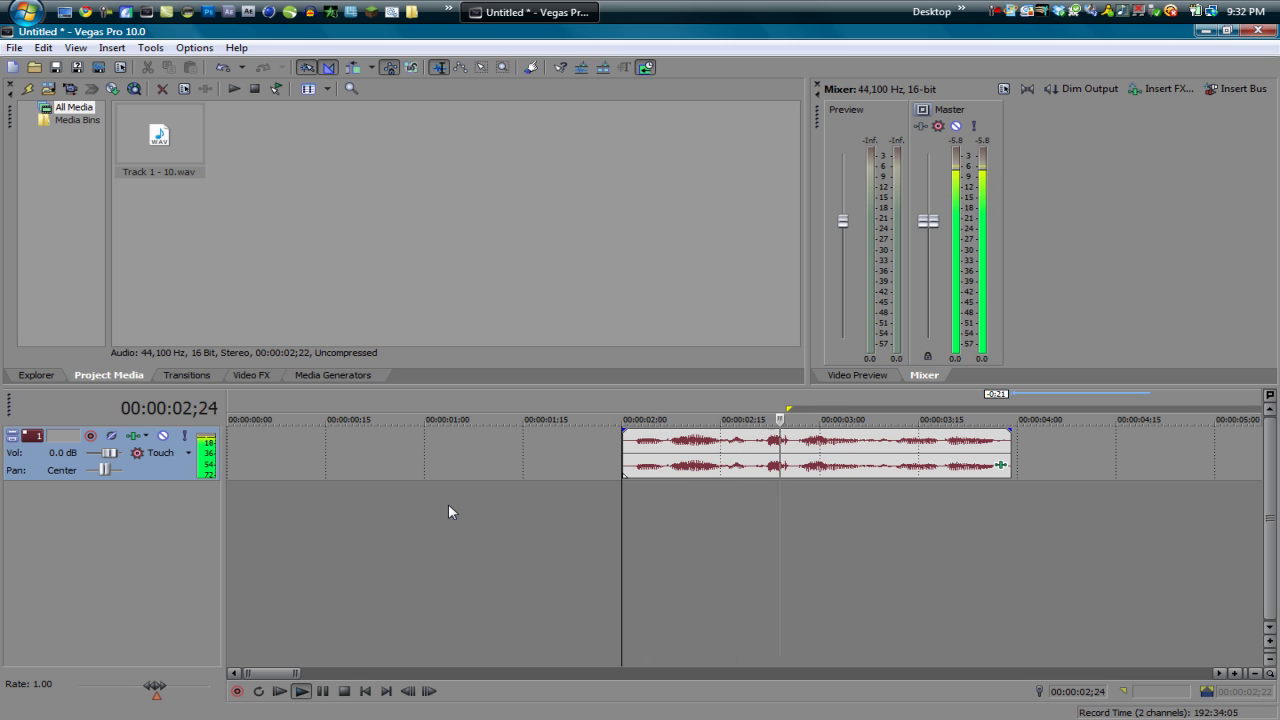
{"action": "key", "text": "Return"}
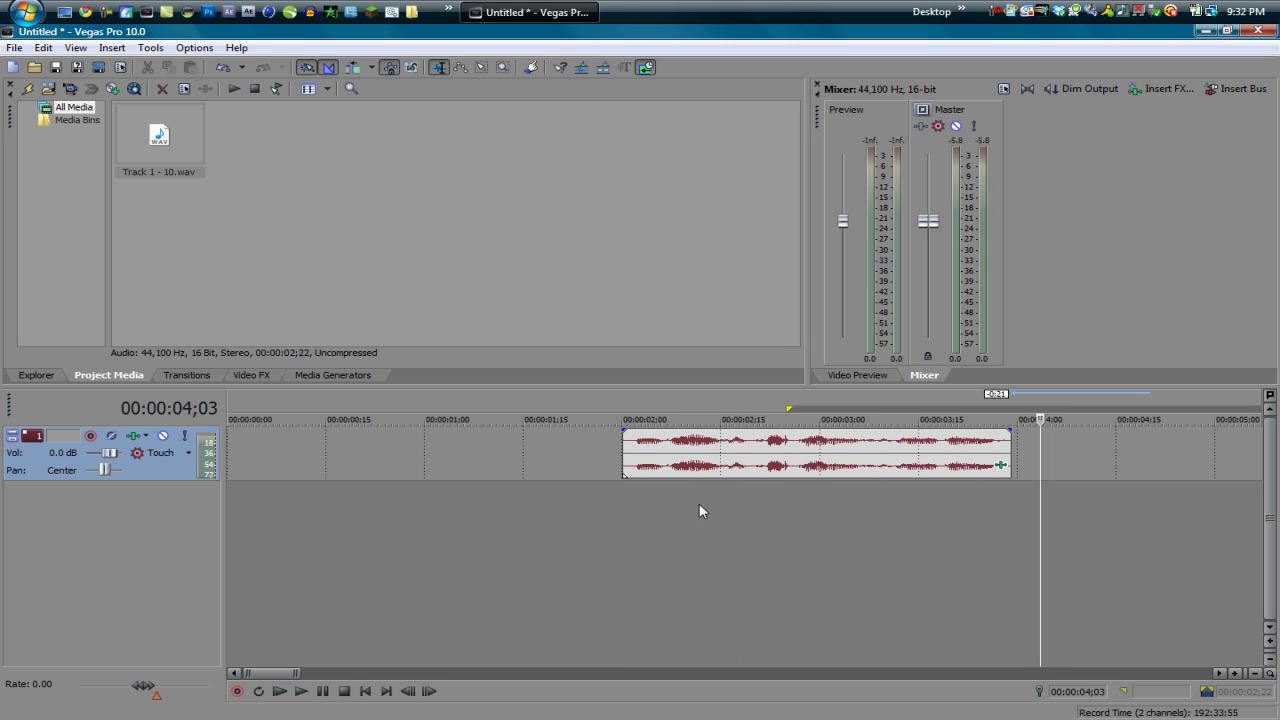
- Lower the Pitch Shift to -6 semitones (Down Tritone) and play the deeper voice from 2;00
{"action": "left_click", "coordinate": [999, 465]}
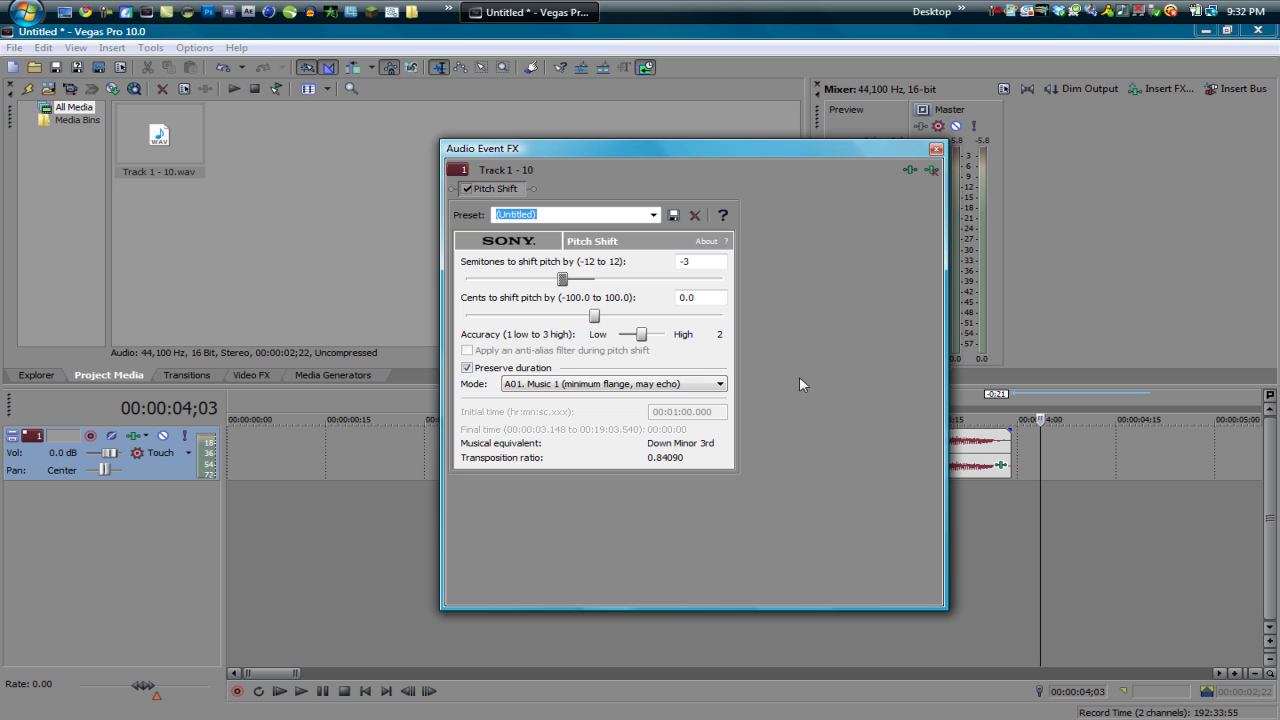
{"action": "left_click_drag", "start_coordinate": [565, 281], "coordinate": [531, 283]}
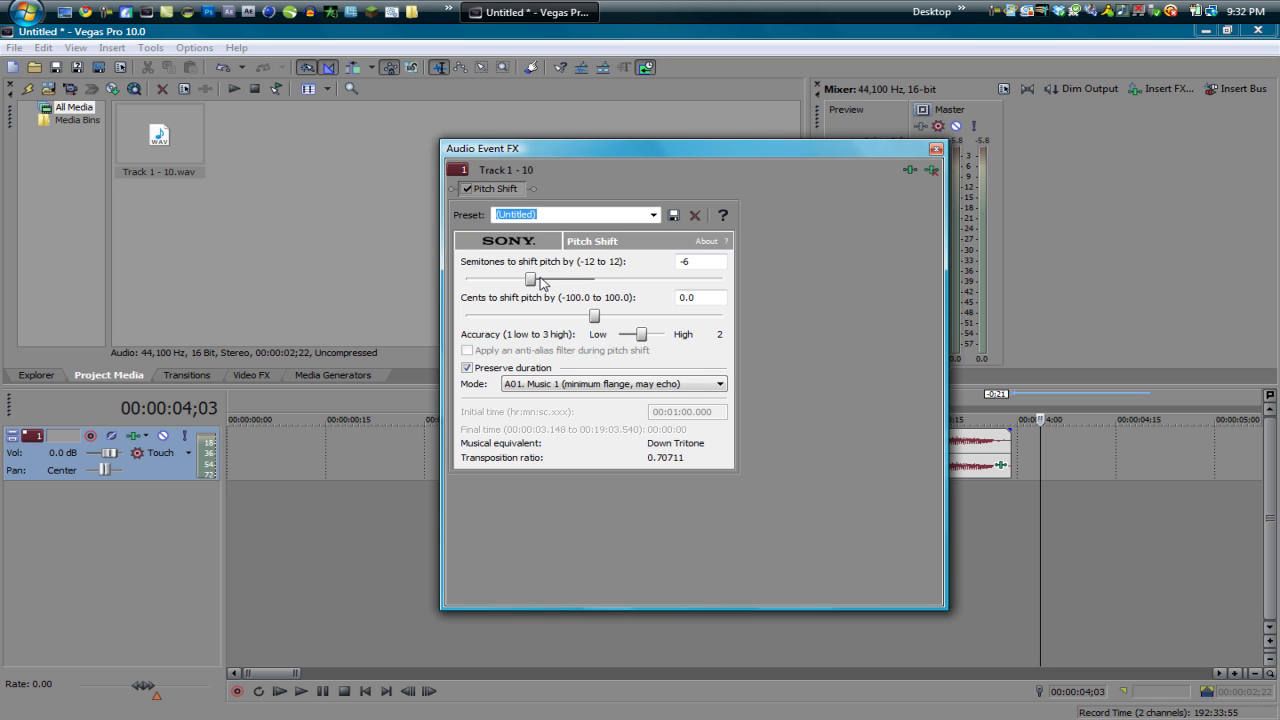
{"action": "left_click", "coordinate": [936, 148]}
{"action": "left_click", "coordinate": [621, 502]}
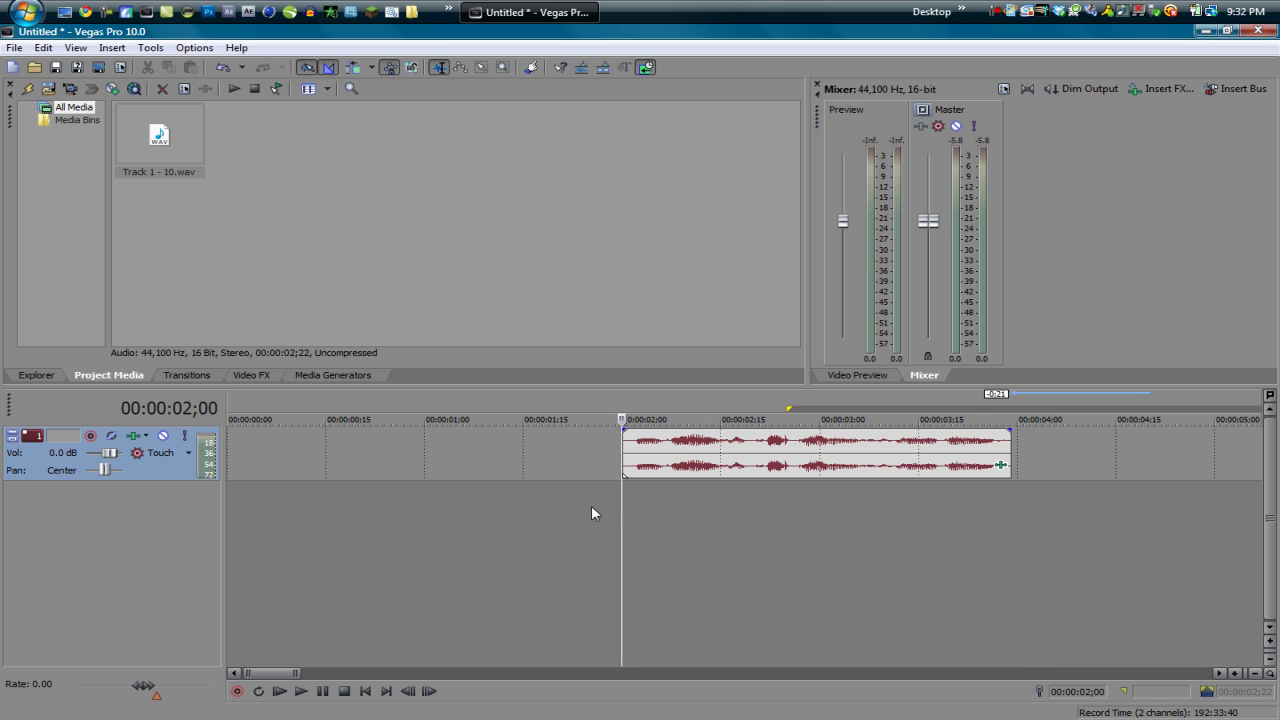
{"action": "key", "text": "space"}
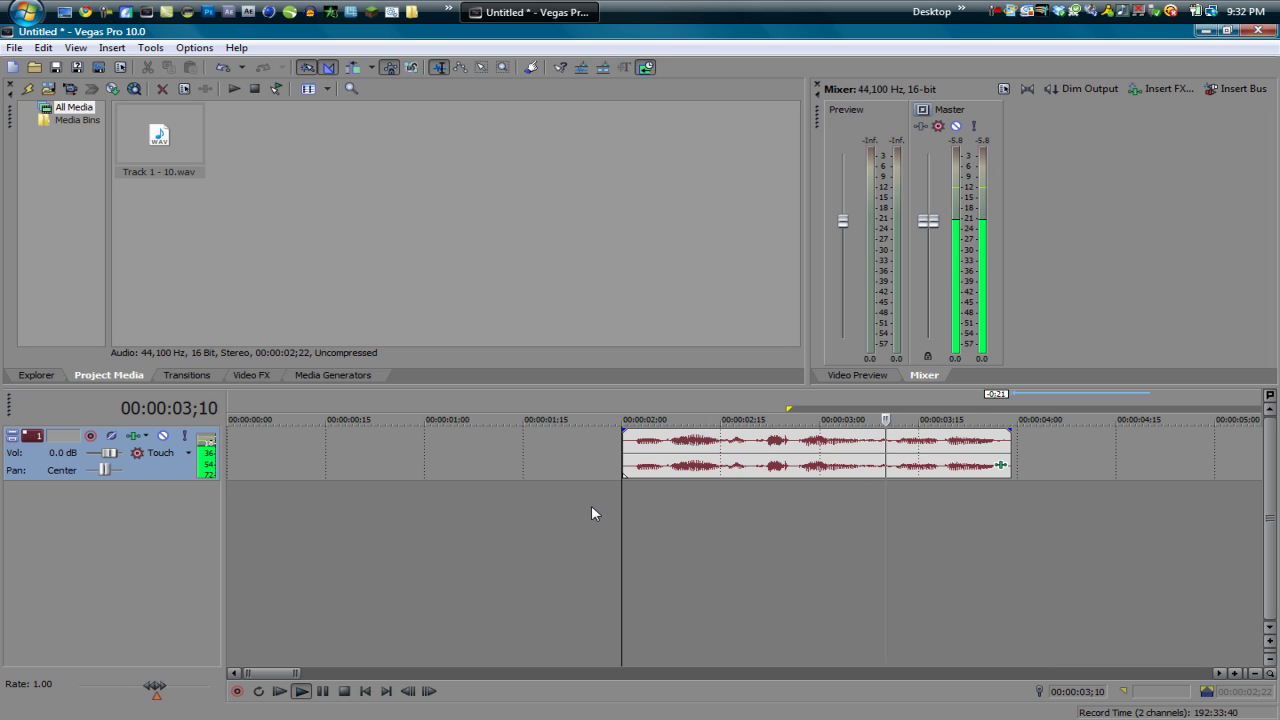
{"action": "left_click", "coordinate": [1000, 465]}
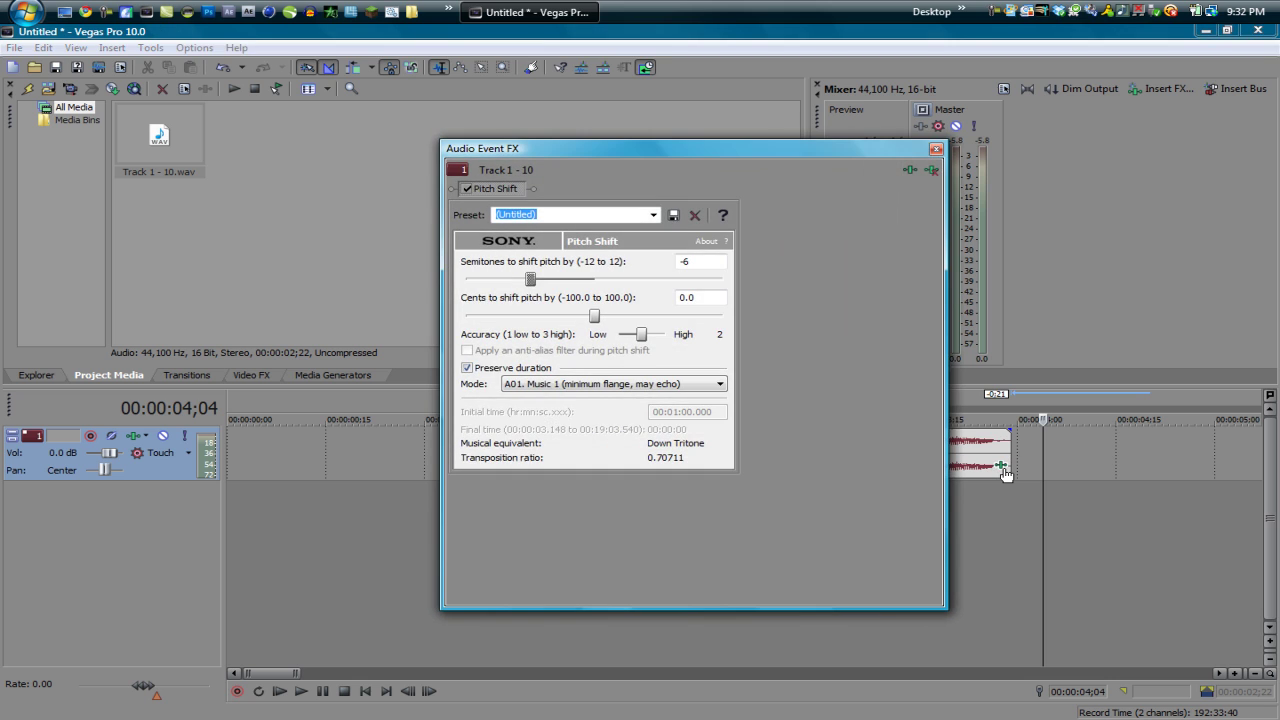
- Reset the semitone shift to 0, raise it to +2, and preview the clip
{"action": "double_click", "coordinate": [533, 281]}
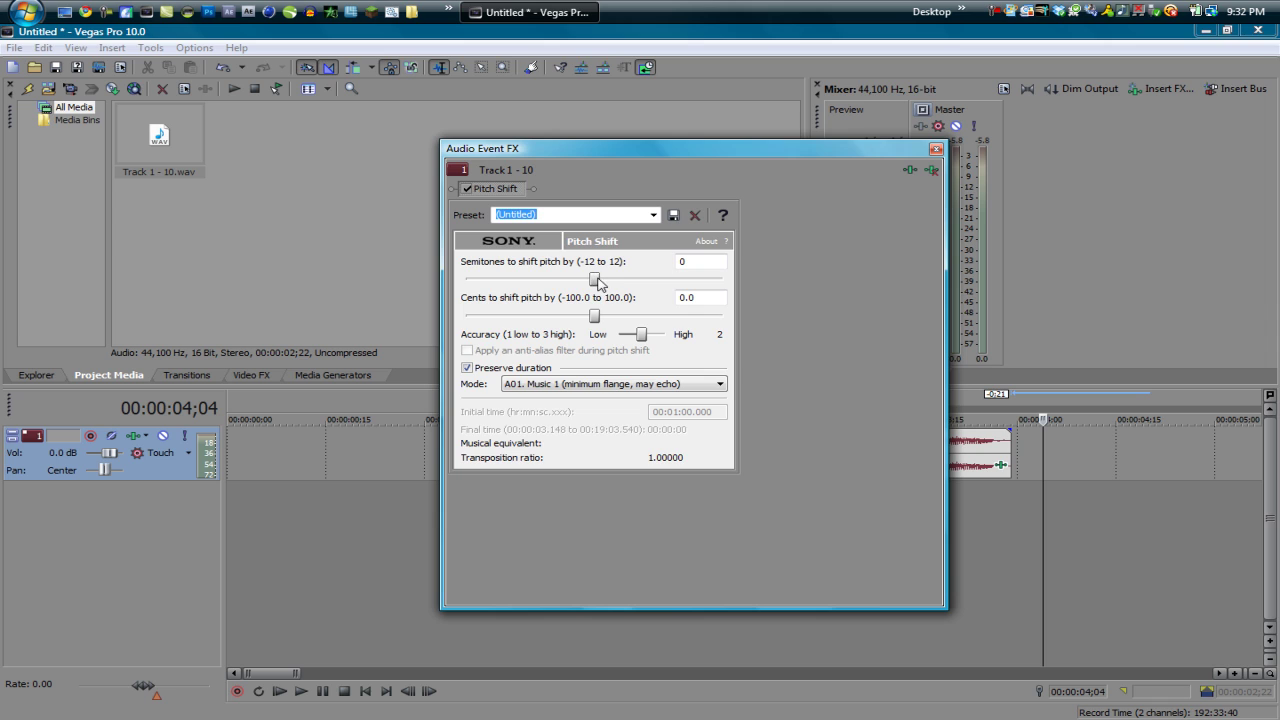
{"action": "left_click_drag", "start_coordinate": [596, 284], "coordinate": [626, 285]}
{"action": "left_click", "coordinate": [937, 150]}
{"action": "left_click", "coordinate": [615, 535]}
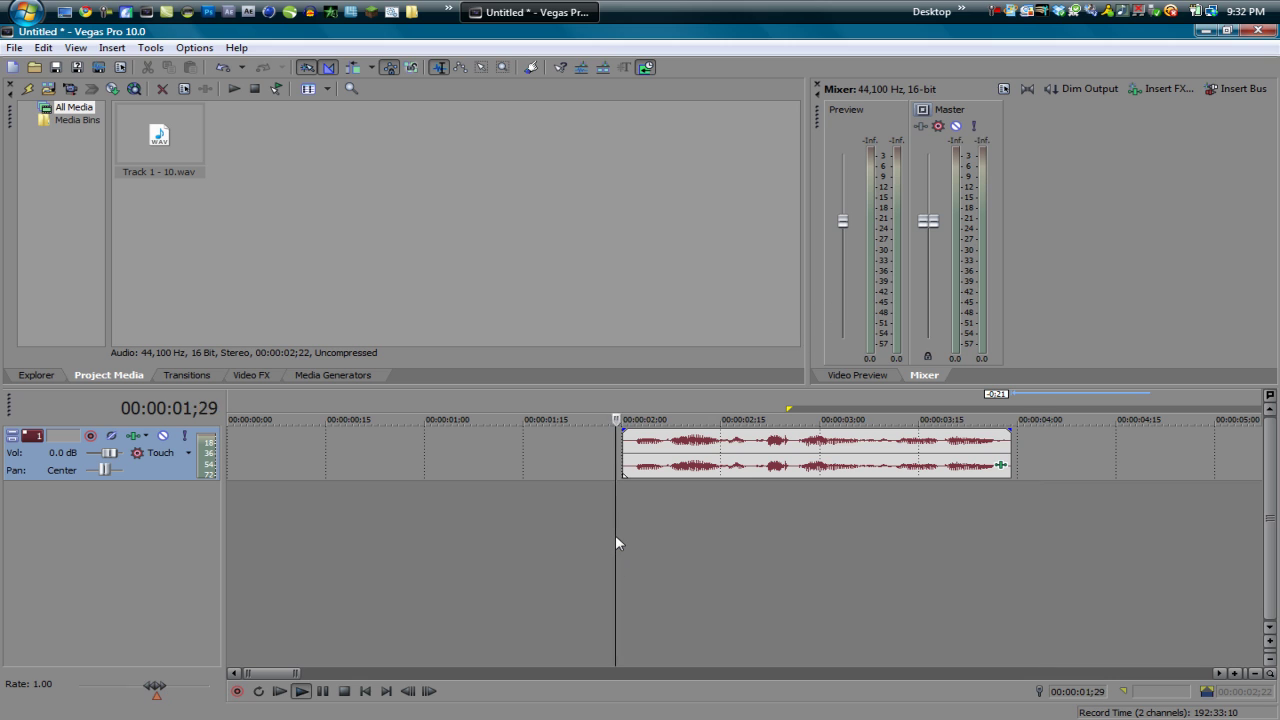
{"action": "key", "text": "space"}
{"action": "scroll", "coordinate": [615, 535], "scroll_direction": "down", "scroll_amount": 2}
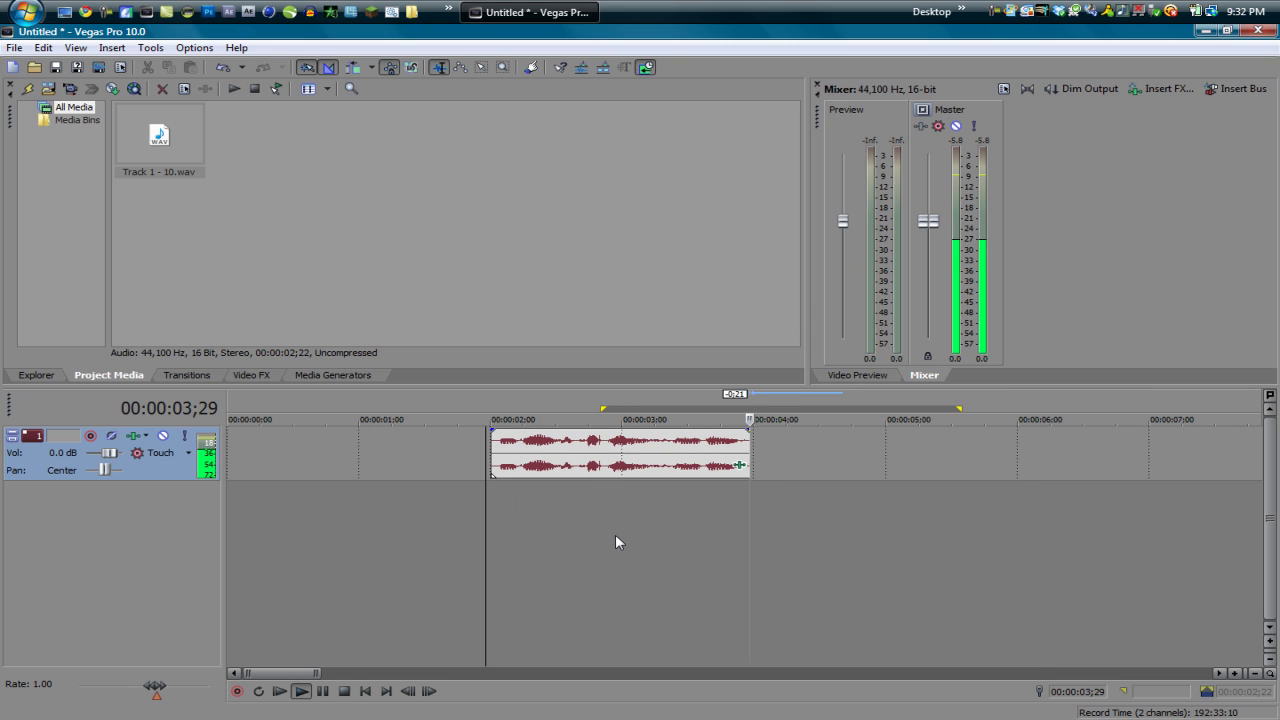
- Raise the Pitch Shift to +4 semitones and preview the clip
{"action": "left_click", "coordinate": [740, 465]}
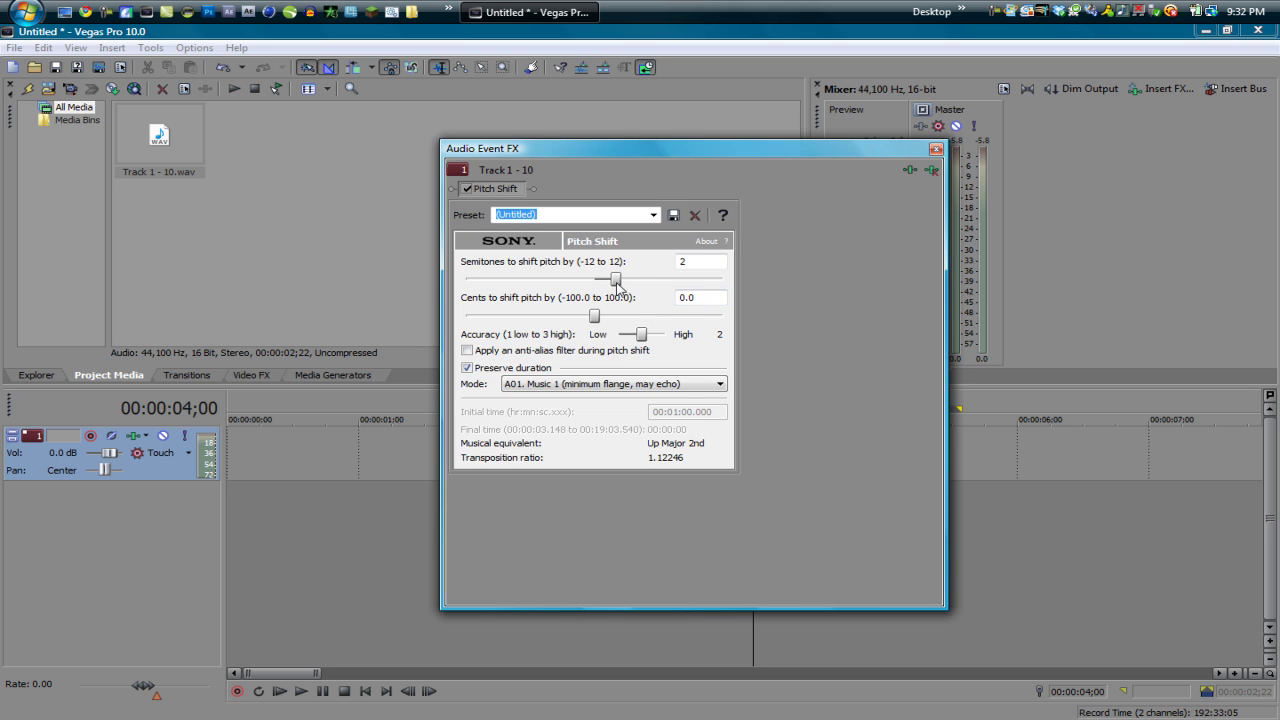
{"action": "left_click_drag", "start_coordinate": [628, 283], "coordinate": [646, 282]}
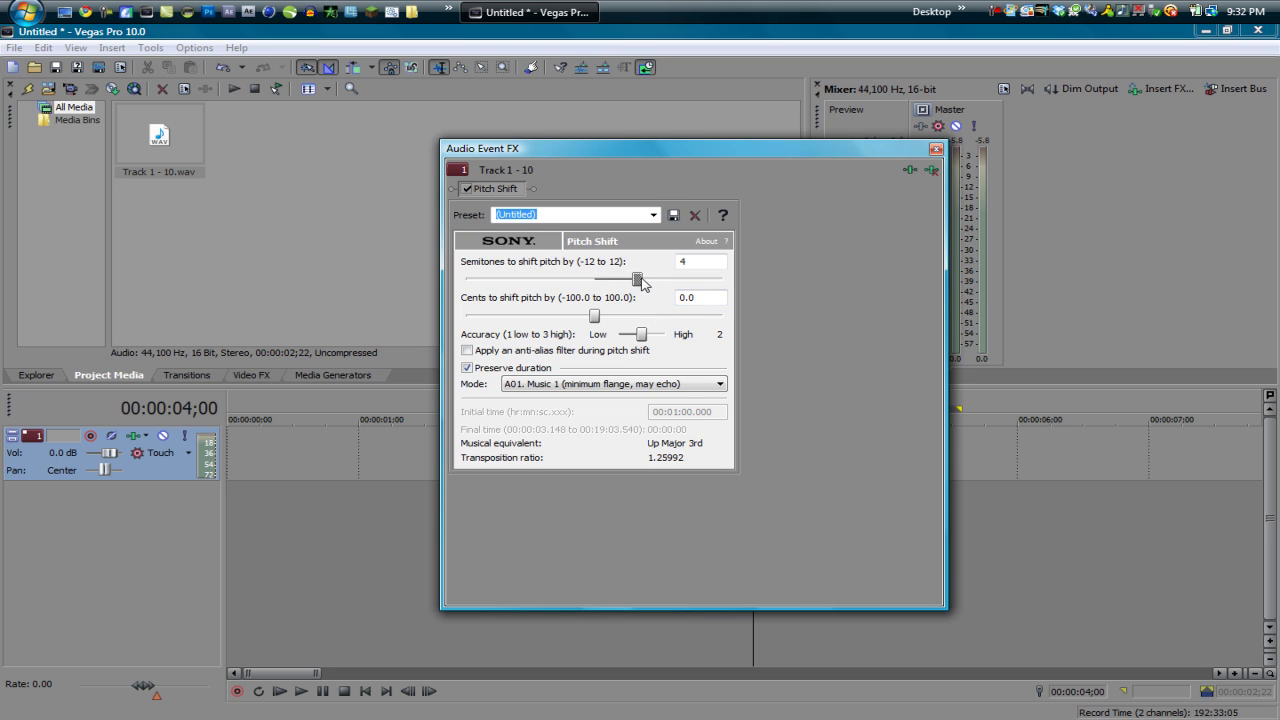
{"action": "left_click", "coordinate": [936, 148]}
{"action": "left_click", "coordinate": [481, 508]}
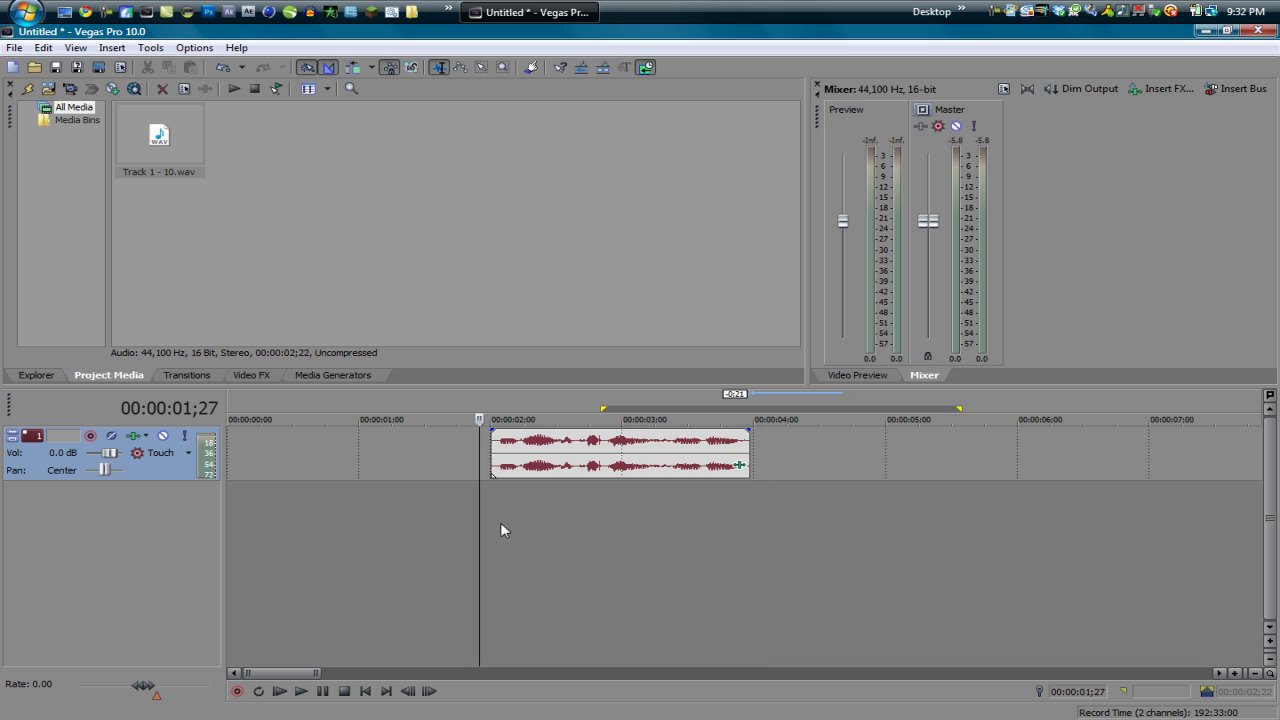
{"action": "key", "text": "space"}
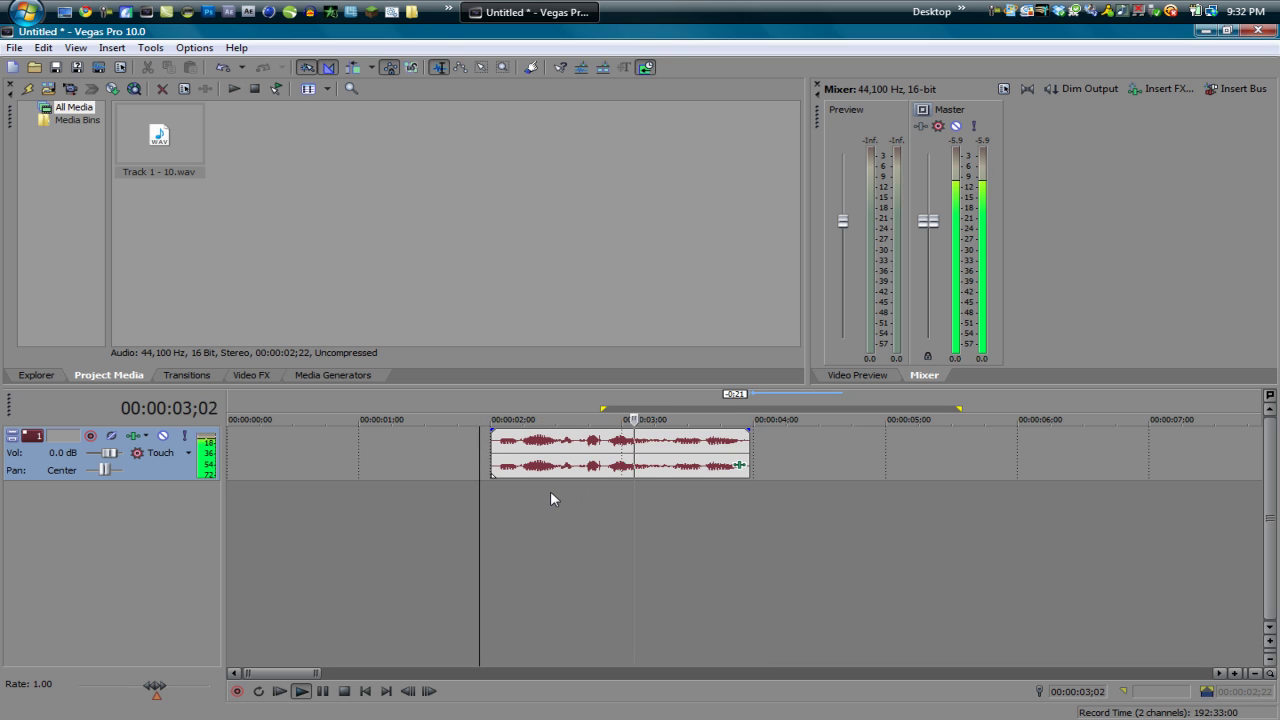
- Raise the Pitch Shift to +6 semitones (Up Tritone) and play the chipmunk voice
{"action": "left_click", "coordinate": [739, 465]}
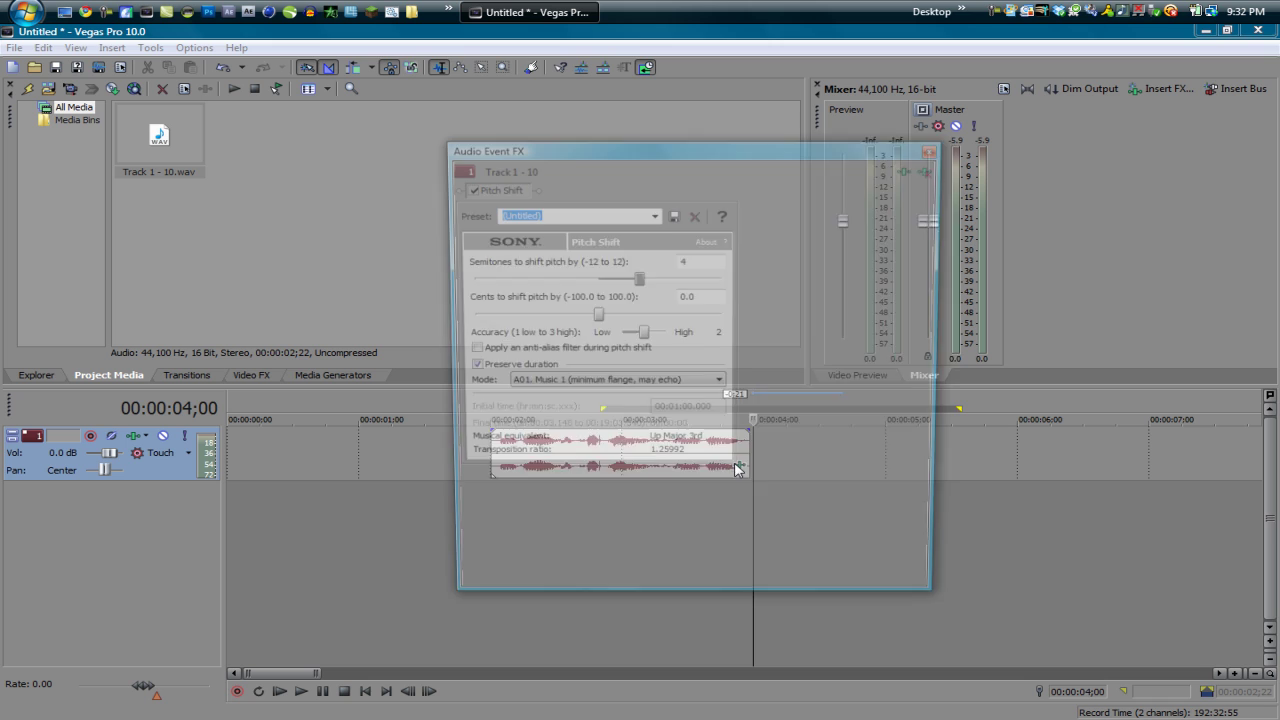
{"action": "left_click_drag", "start_coordinate": [637, 279], "coordinate": [658, 279]}
{"action": "left_click", "coordinate": [936, 149]}
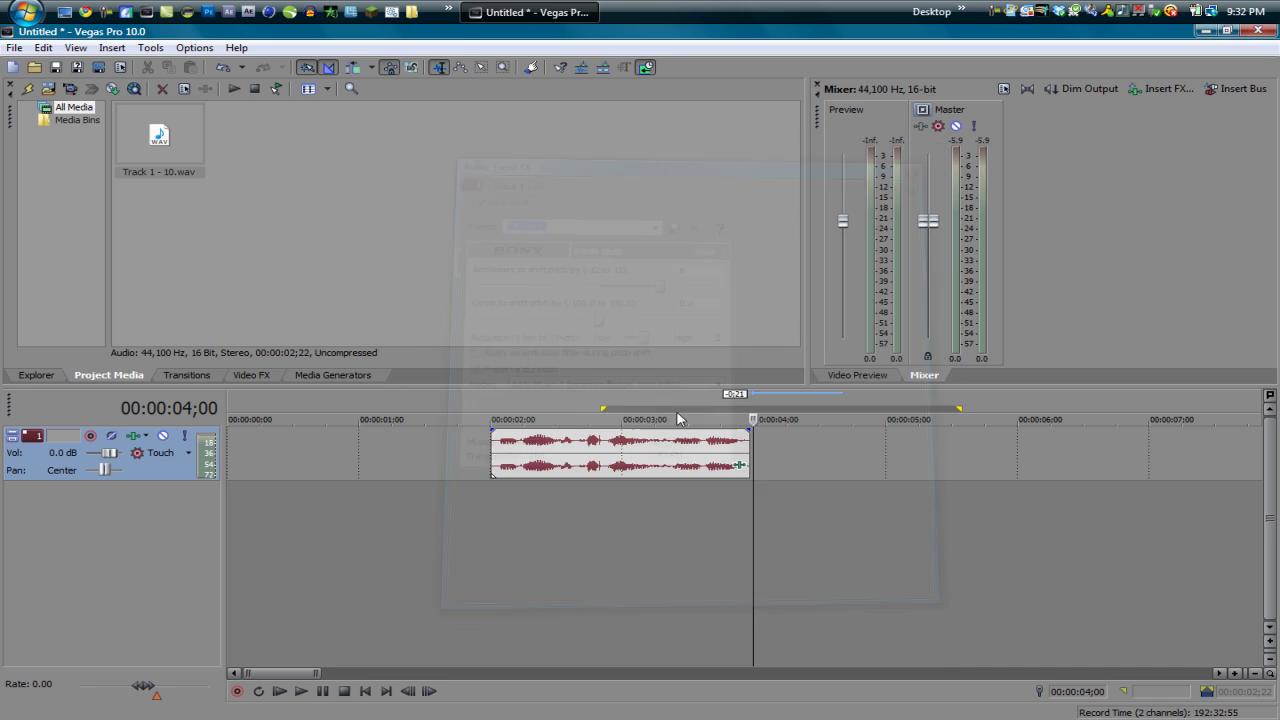
{"action": "left_click", "coordinate": [490, 527]}
{"action": "key", "text": "space"}
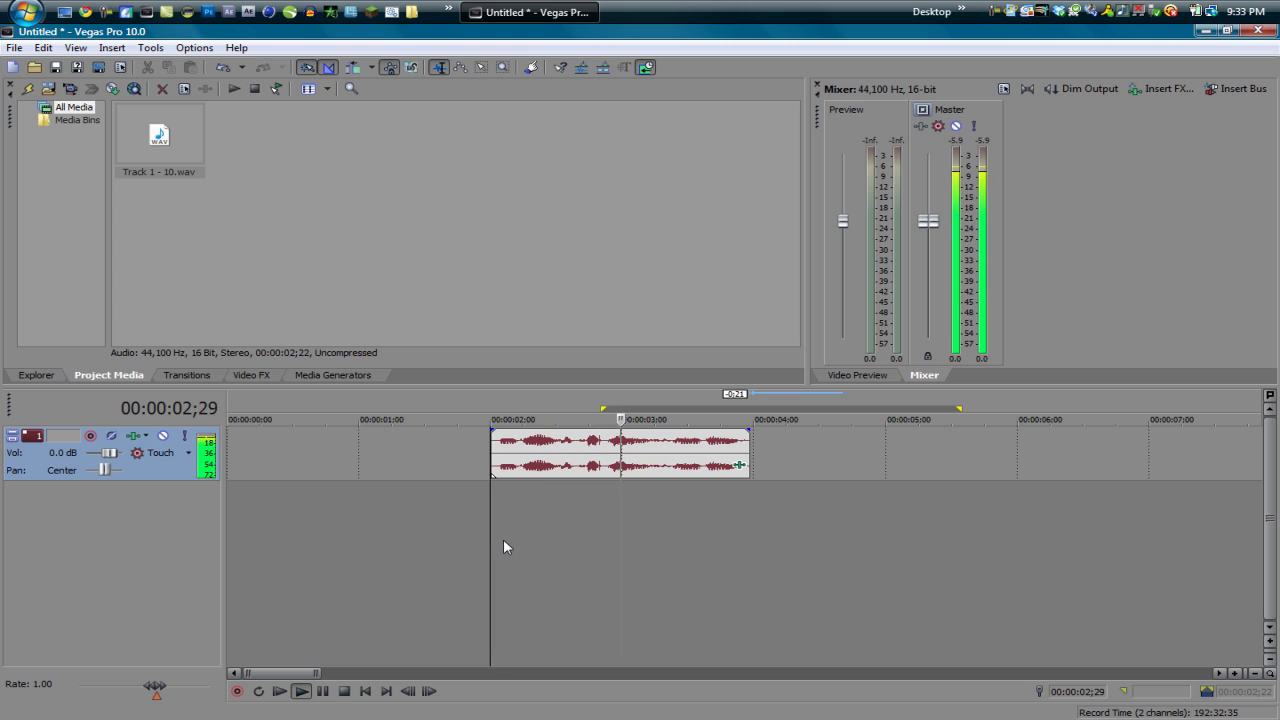
{"action": "scroll", "coordinate": [503, 541], "scroll_direction": "down", "scroll_amount": 2}
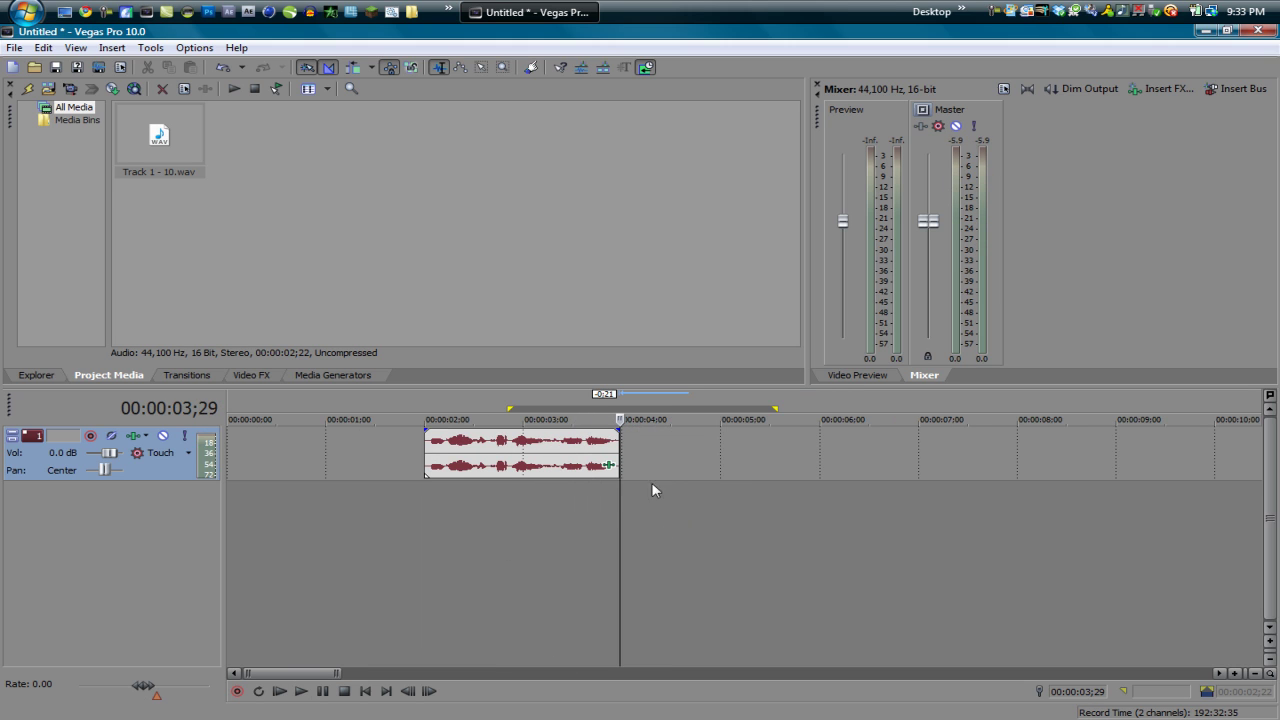
{"action": "left_click", "coordinate": [606, 468]}
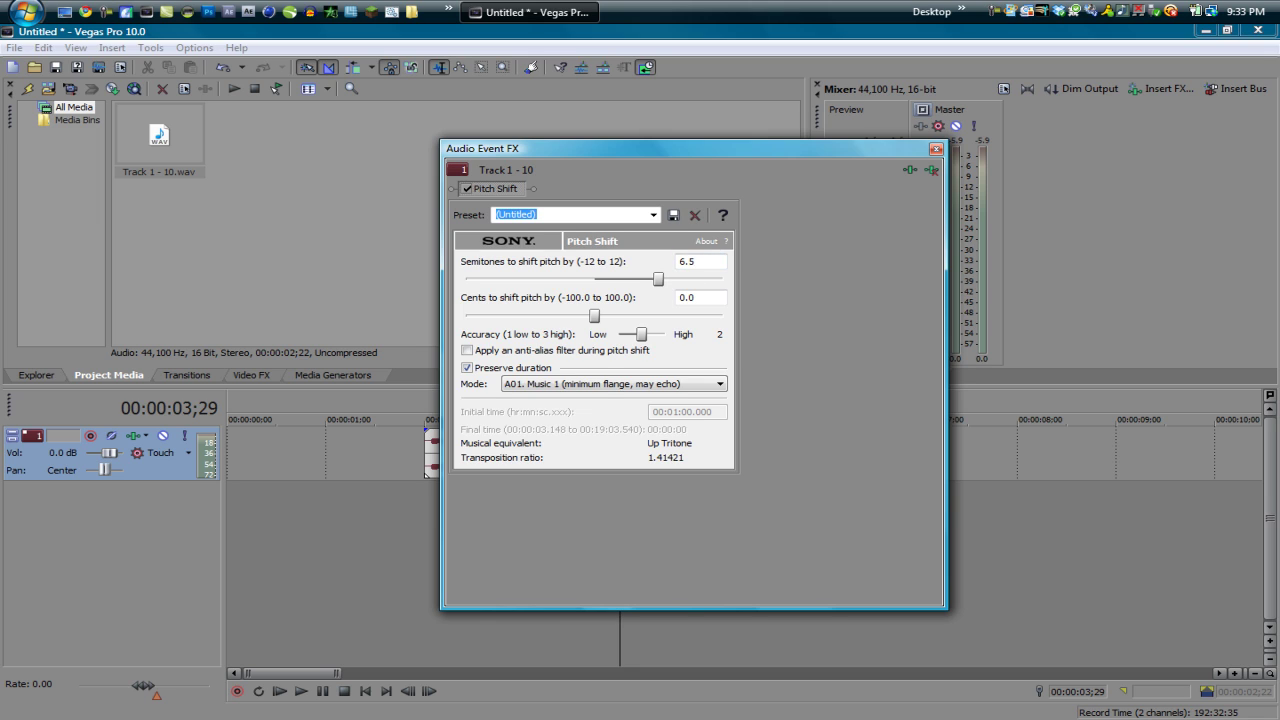
{"action": "left_click", "coordinate": [711, 297]}
{"action": "left_click", "coordinate": [927, 149]}
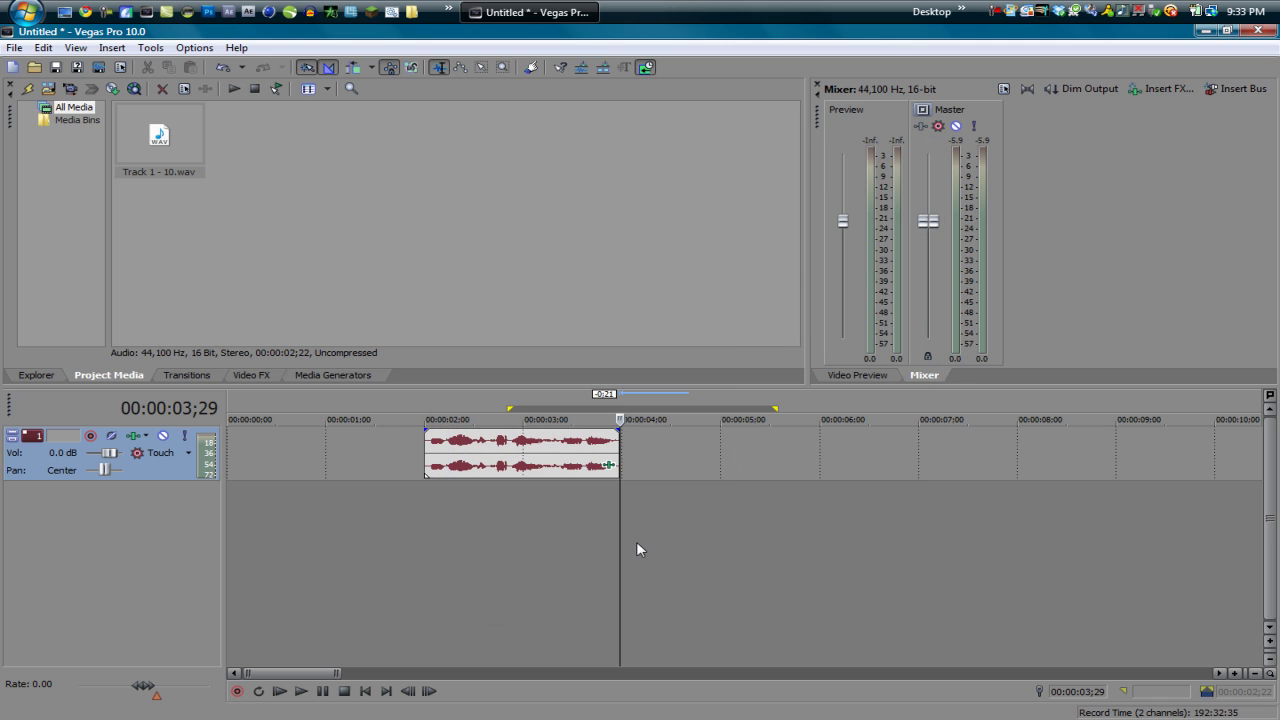